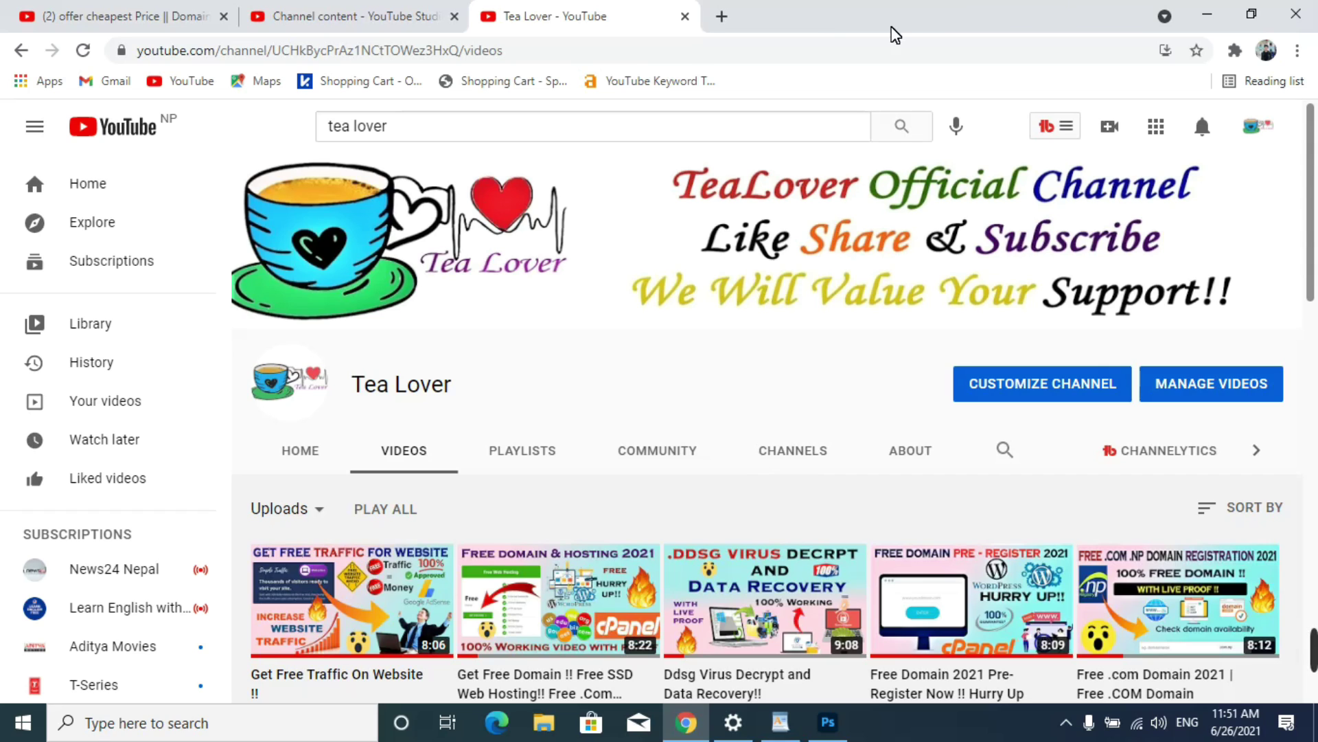
Step: Minimize the browser and refresh the desktop
left_click(1206, 14)
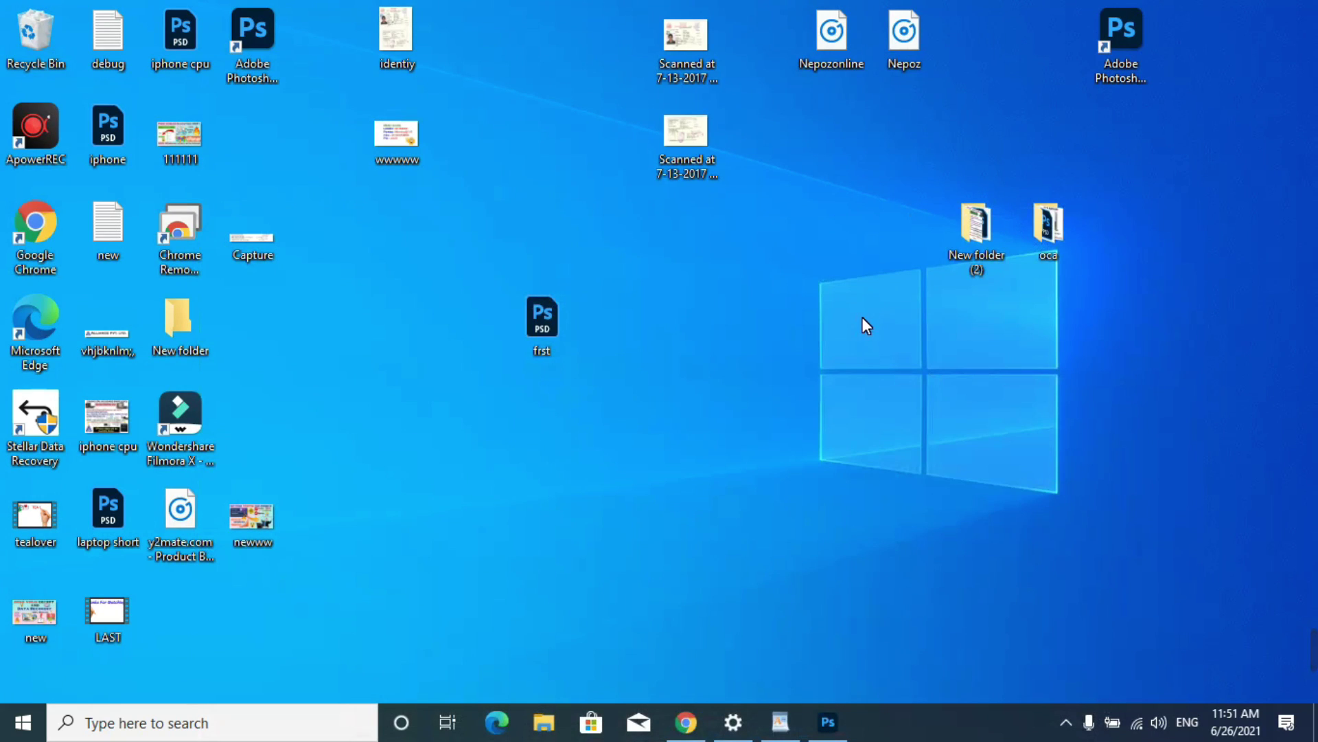
right_click(838, 283)
left_click(905, 340)
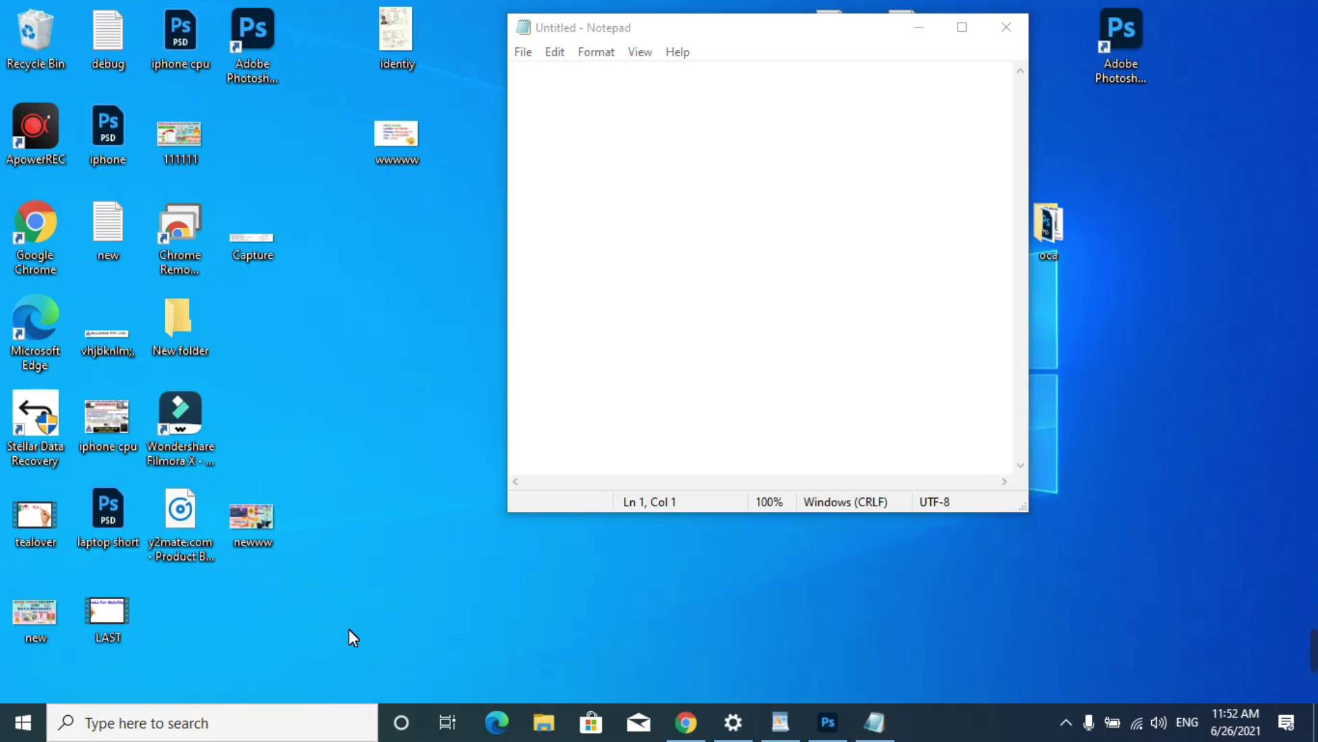
Step: Enter msconfig in the Run box and drag the text into Notepad as MSCONFIG
key("super+r")
type("ms")
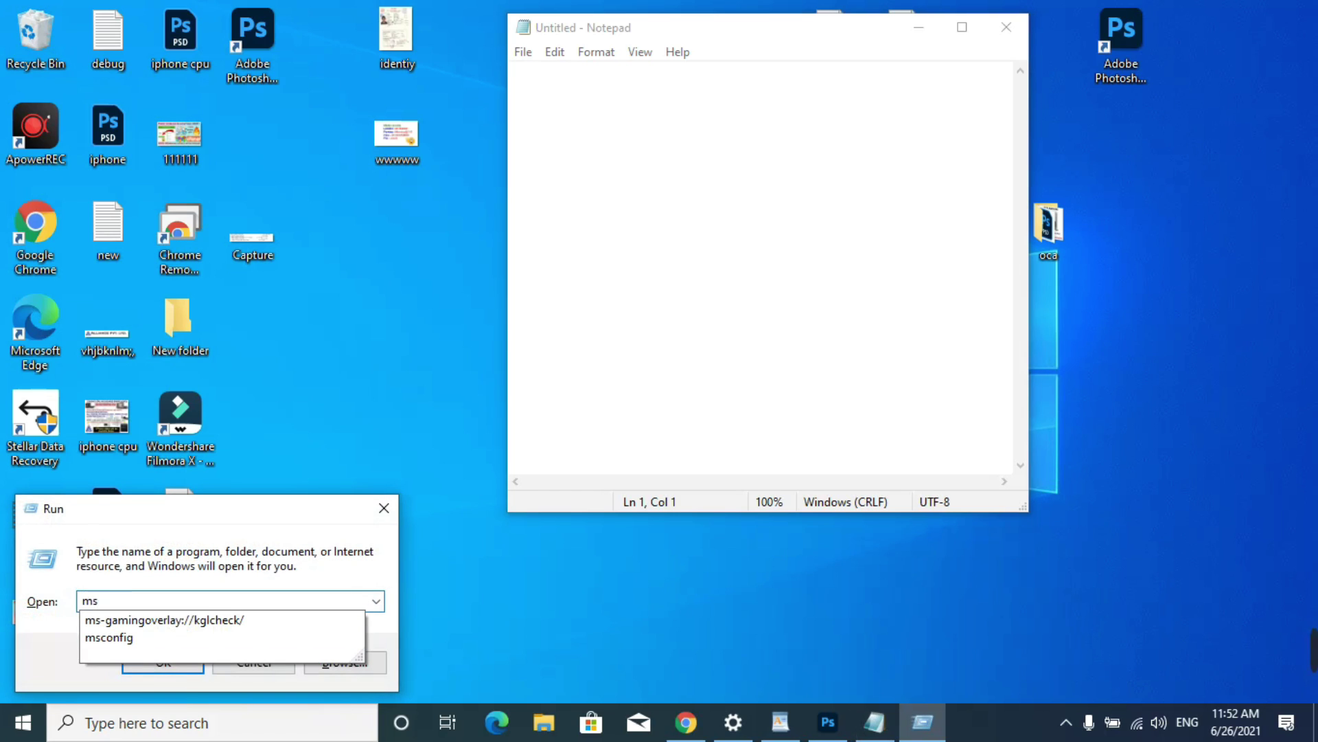
key("BackSpace")
type("sc")
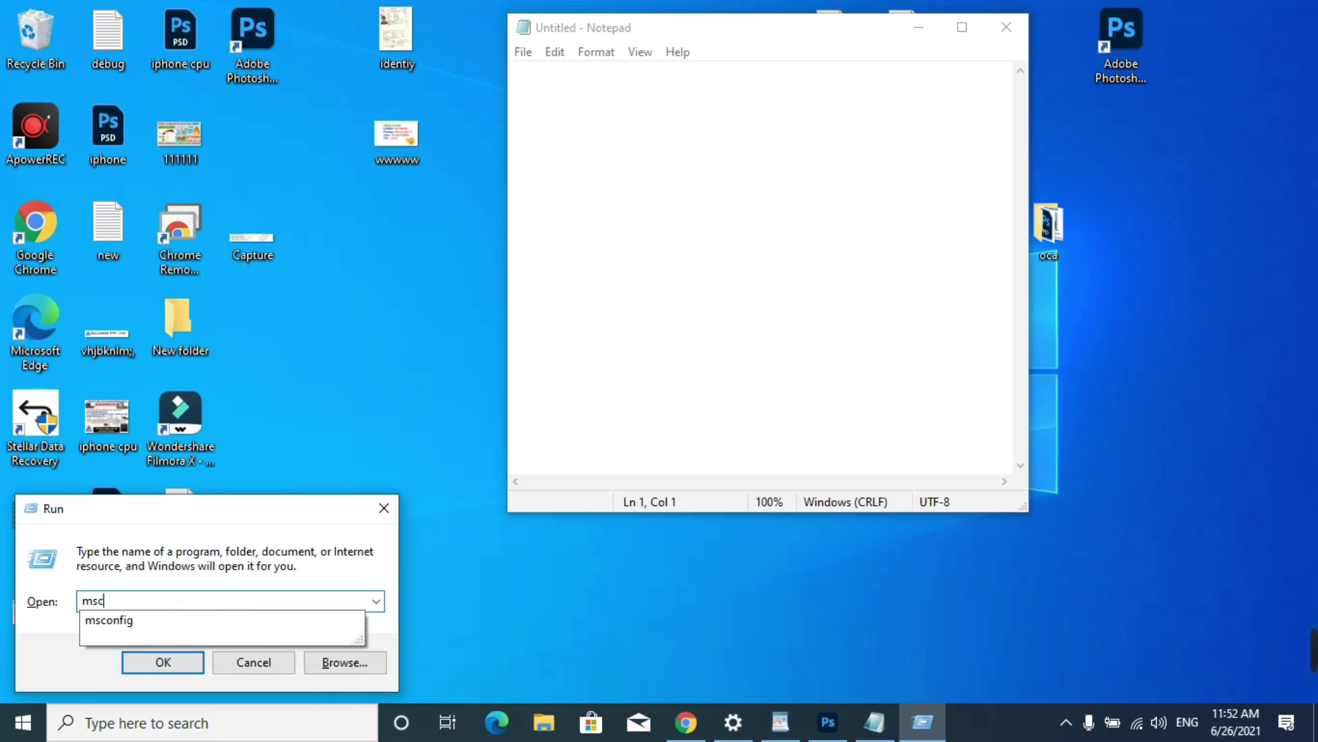
type("onfig")
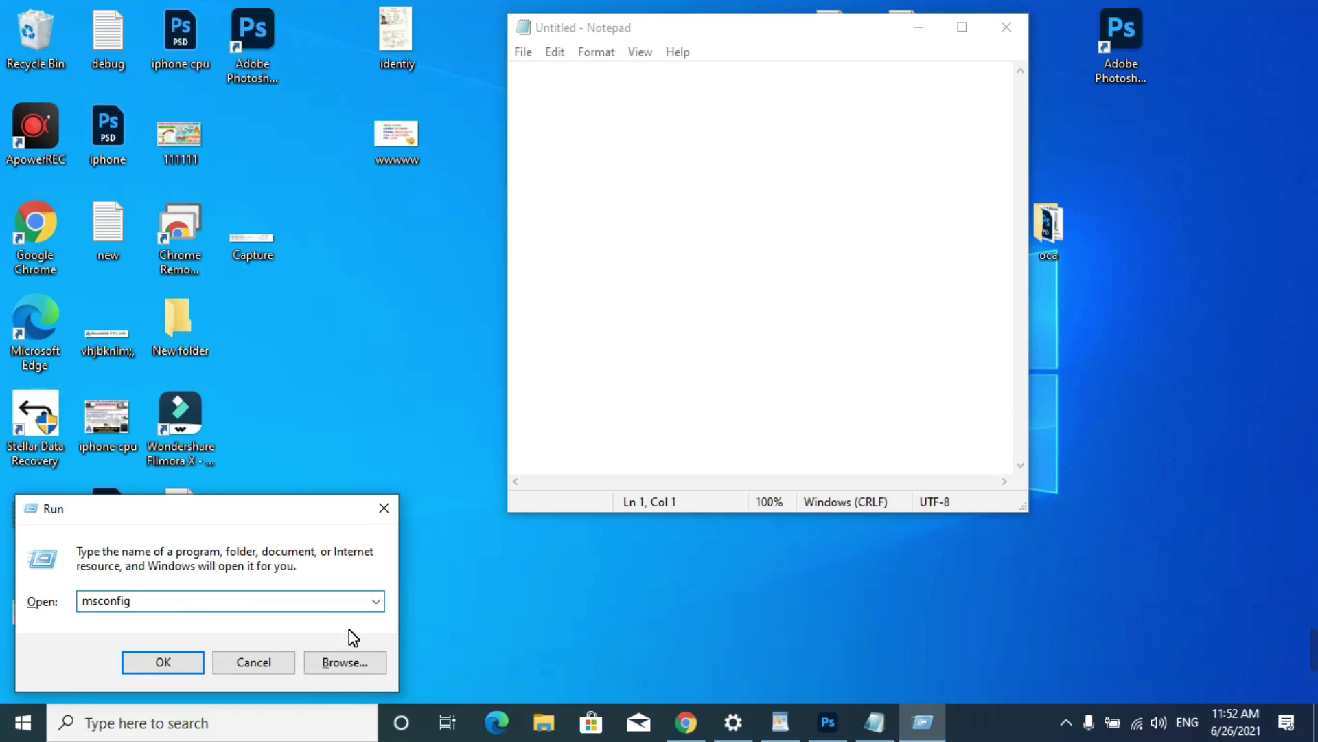
key("Down")
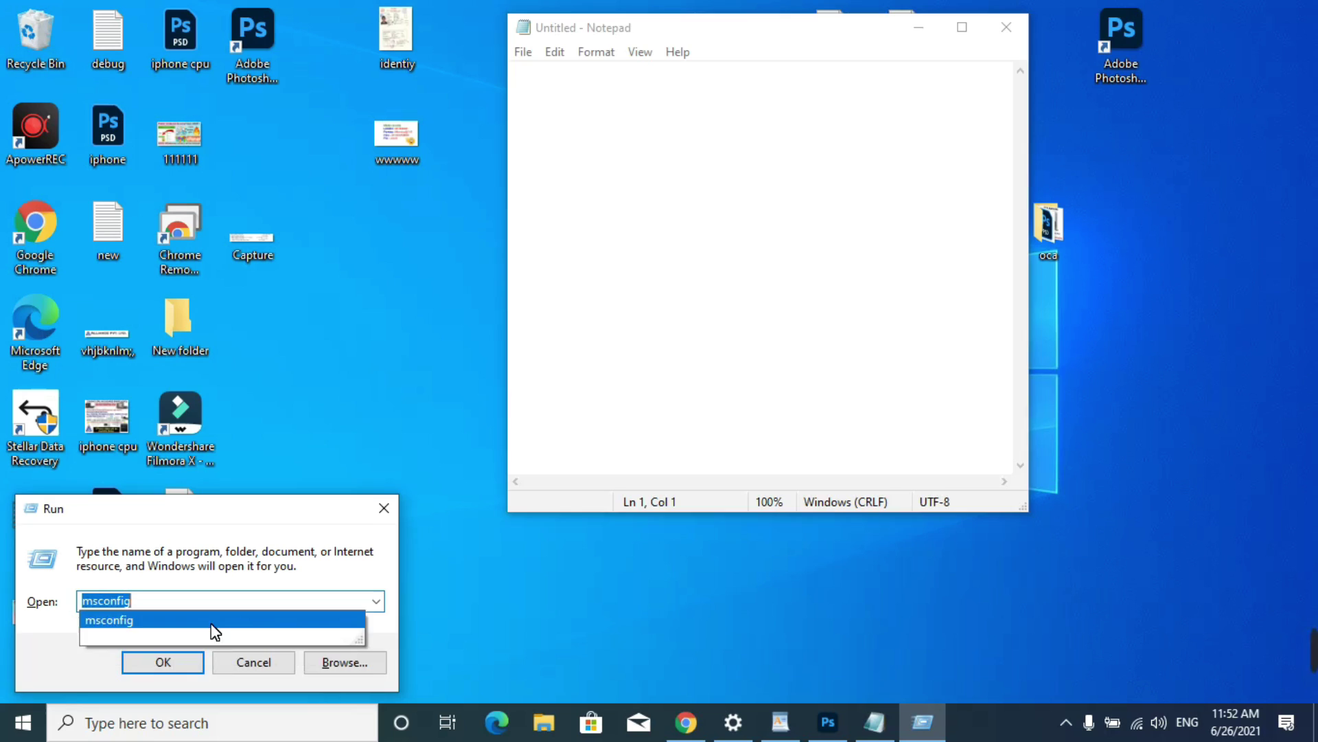
left_click_drag(212, 627, 509, 123)
left_click(739, 126)
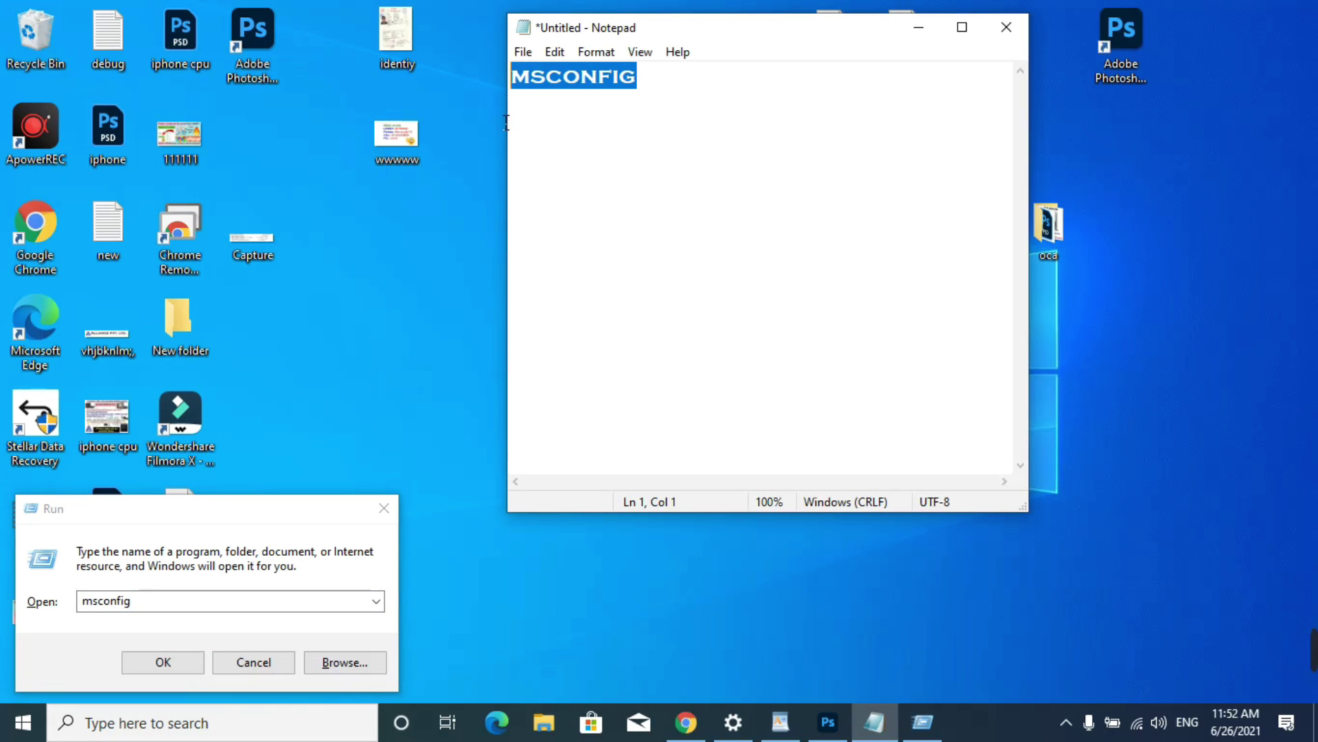
left_click(691, 145)
Step: Launch System Configuration and enable Safe boot with the Network option on the Boot tab
left_click(165, 664)
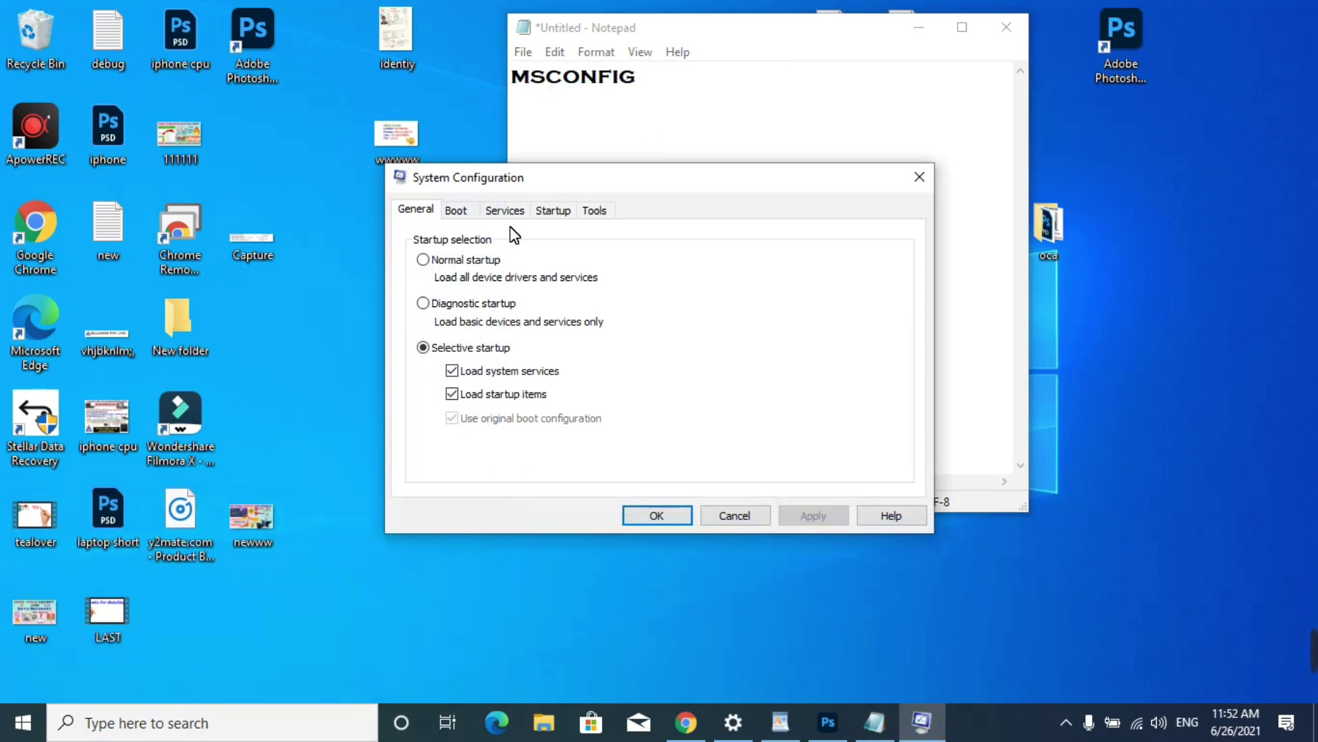
left_click_drag(613, 183, 294, 213)
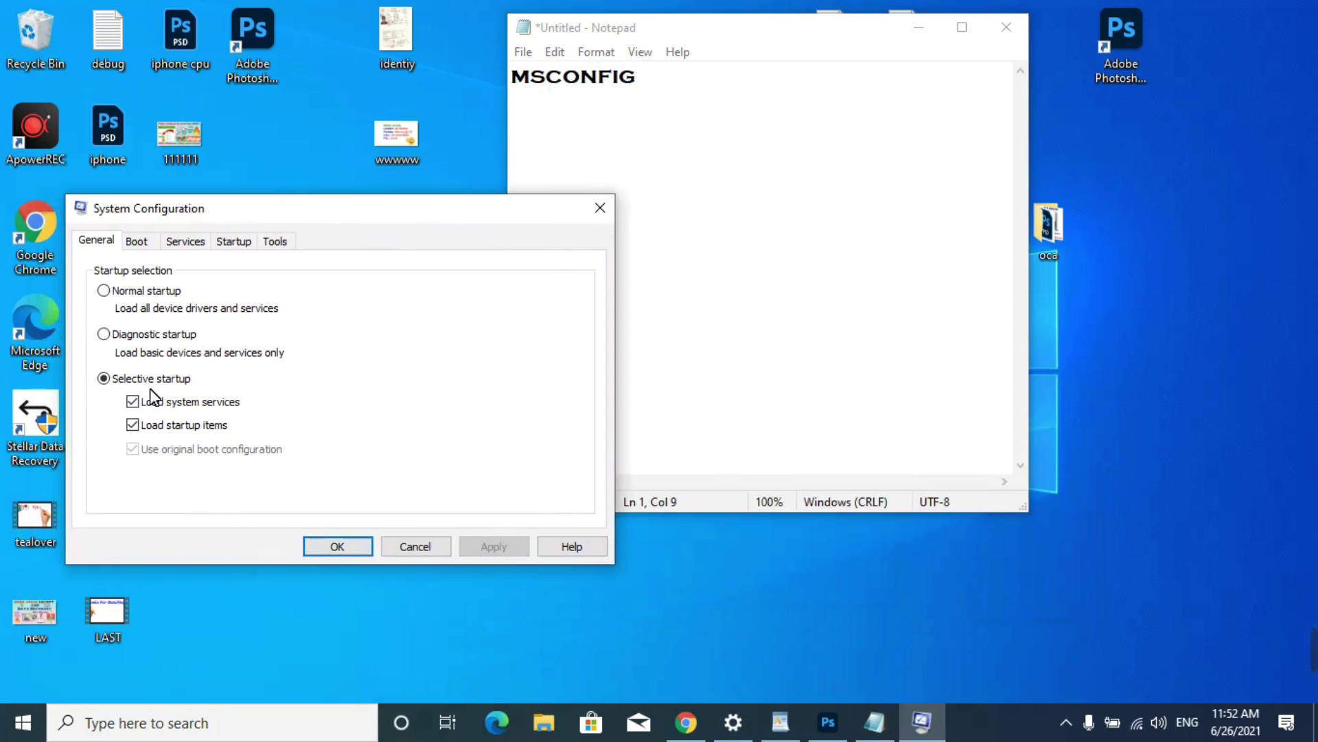
left_click(136, 242)
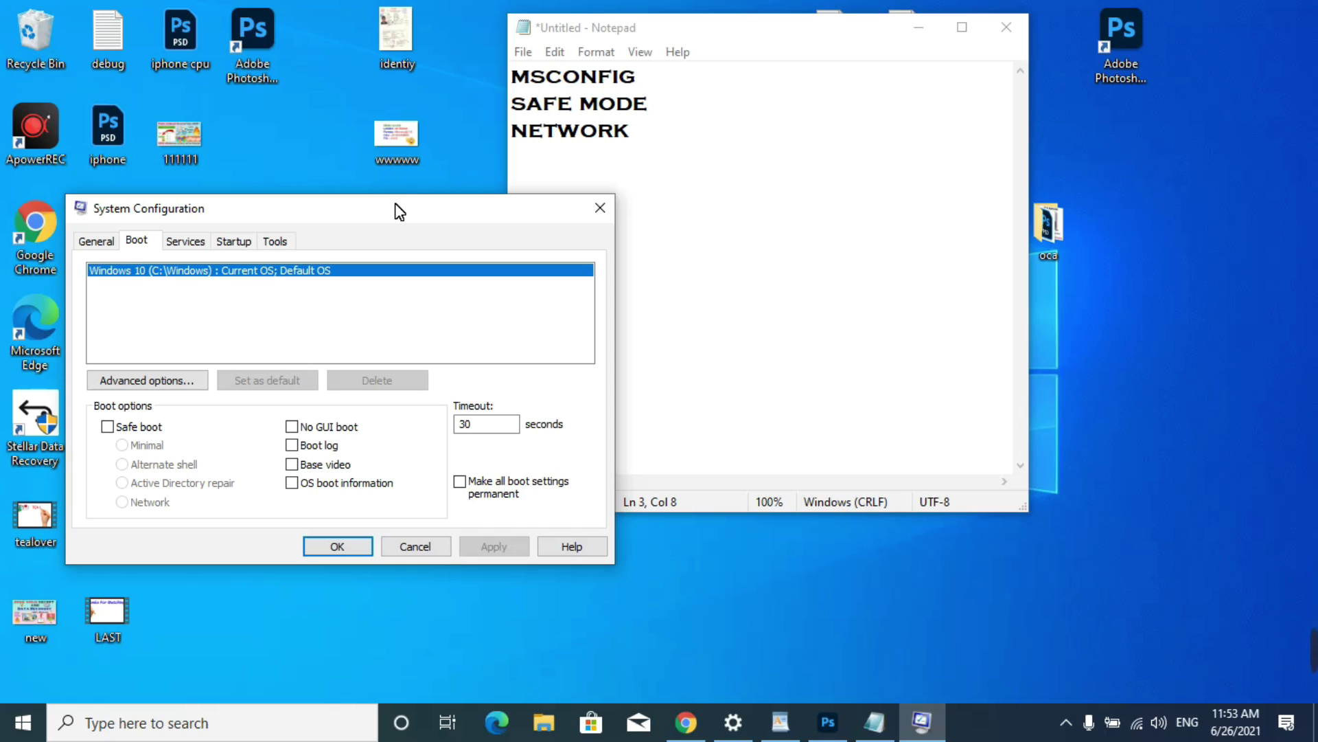
left_click(109, 427)
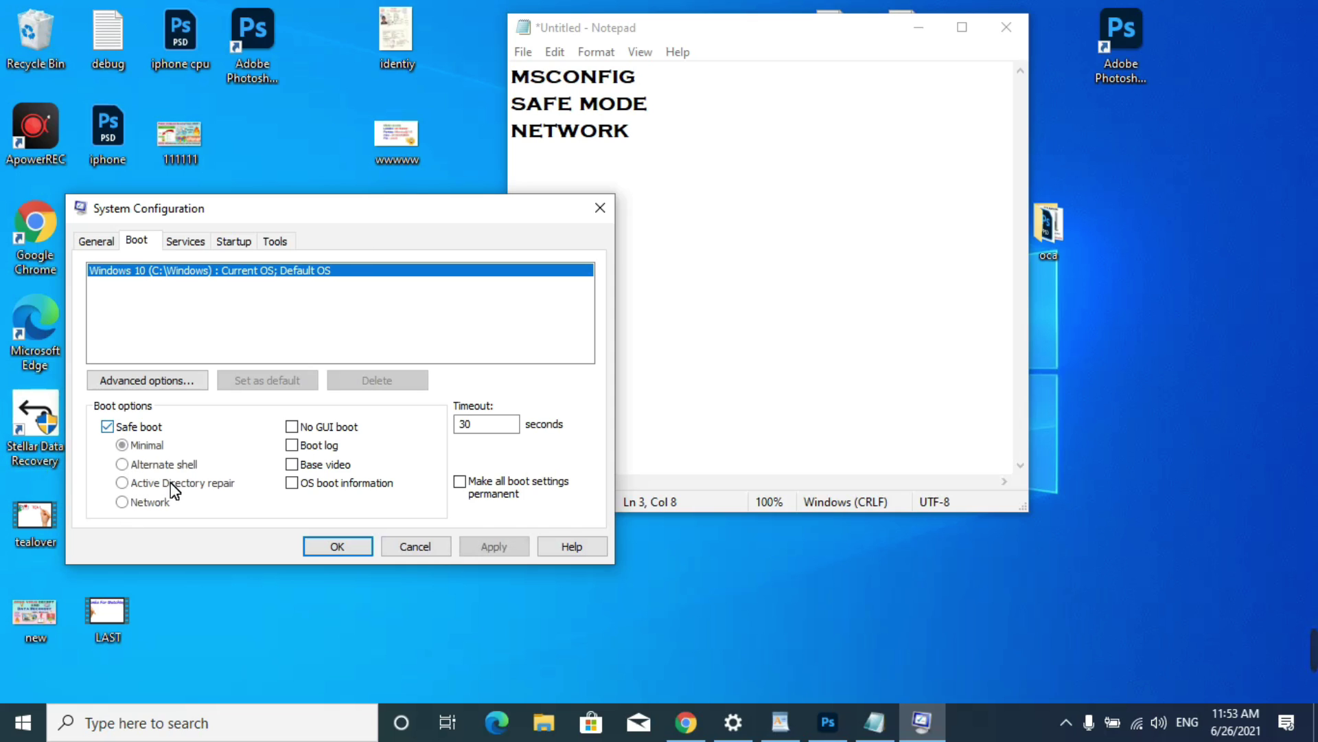
left_click(122, 502)
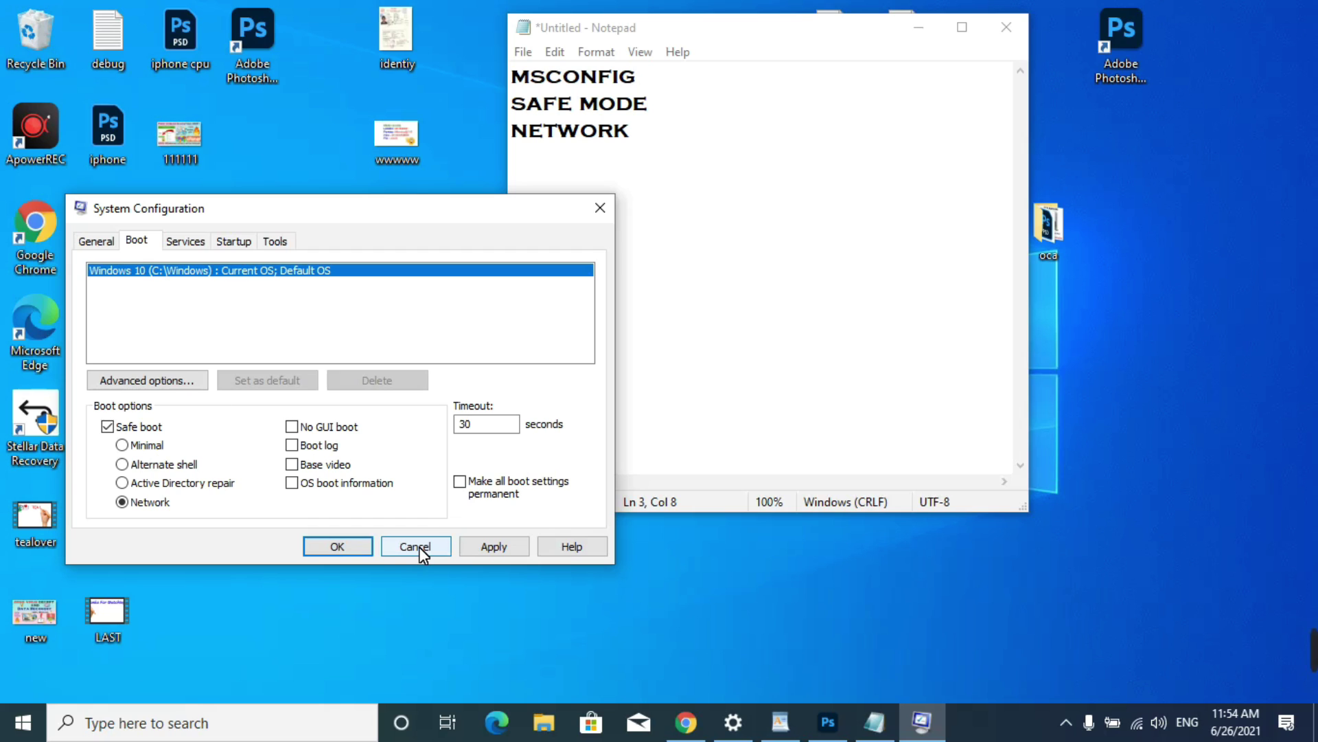
Step: Close System Configuration without saving and clear the desktop selection
left_click(419, 547)
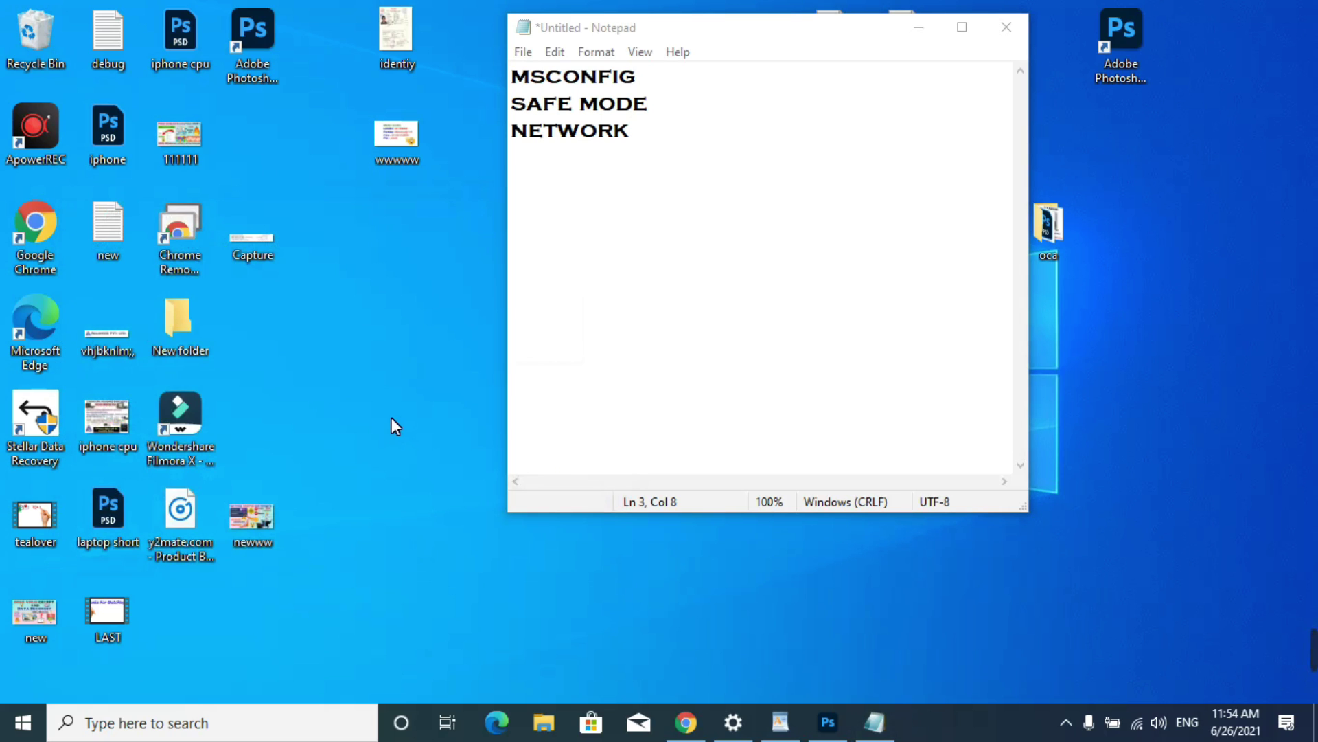
right_click(257, 248)
left_click(730, 601)
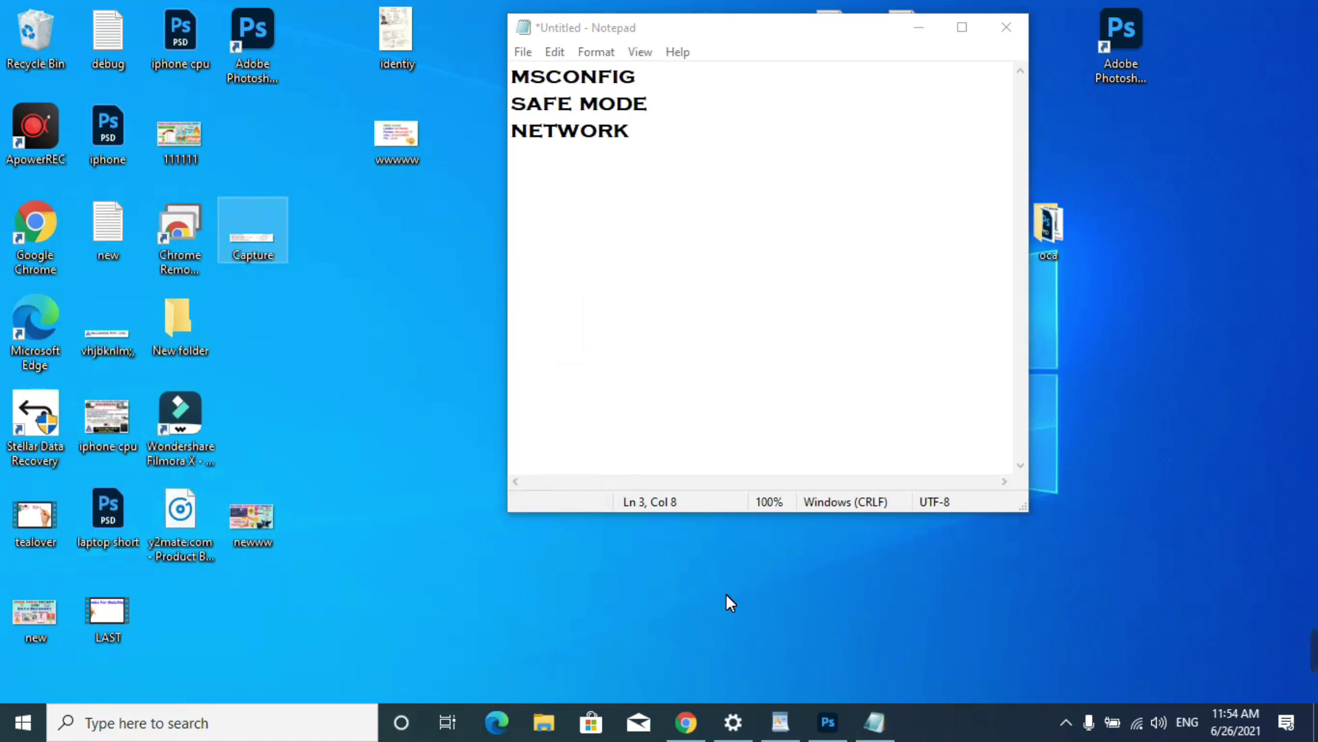
left_click(727, 594)
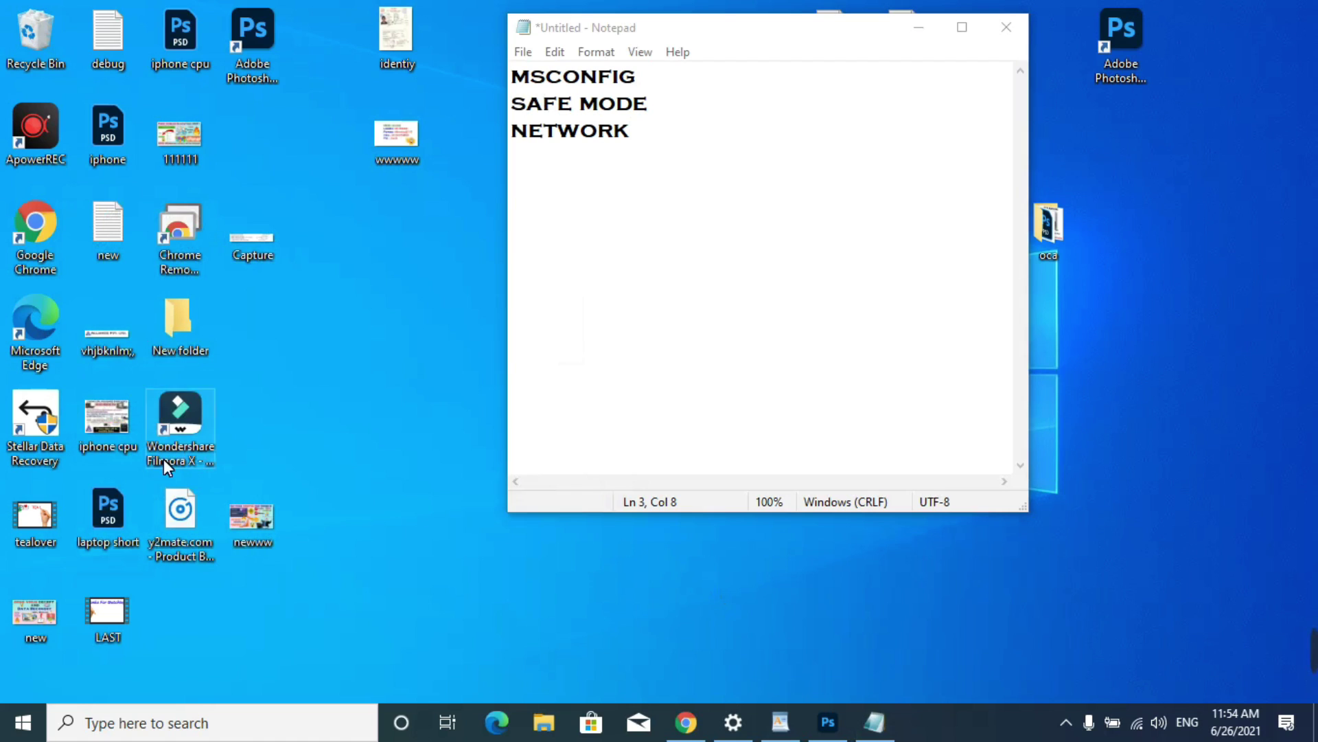
Step: Launch Stellar Data Recovery, select only Photos for recovery, and continue
double_click(37, 395)
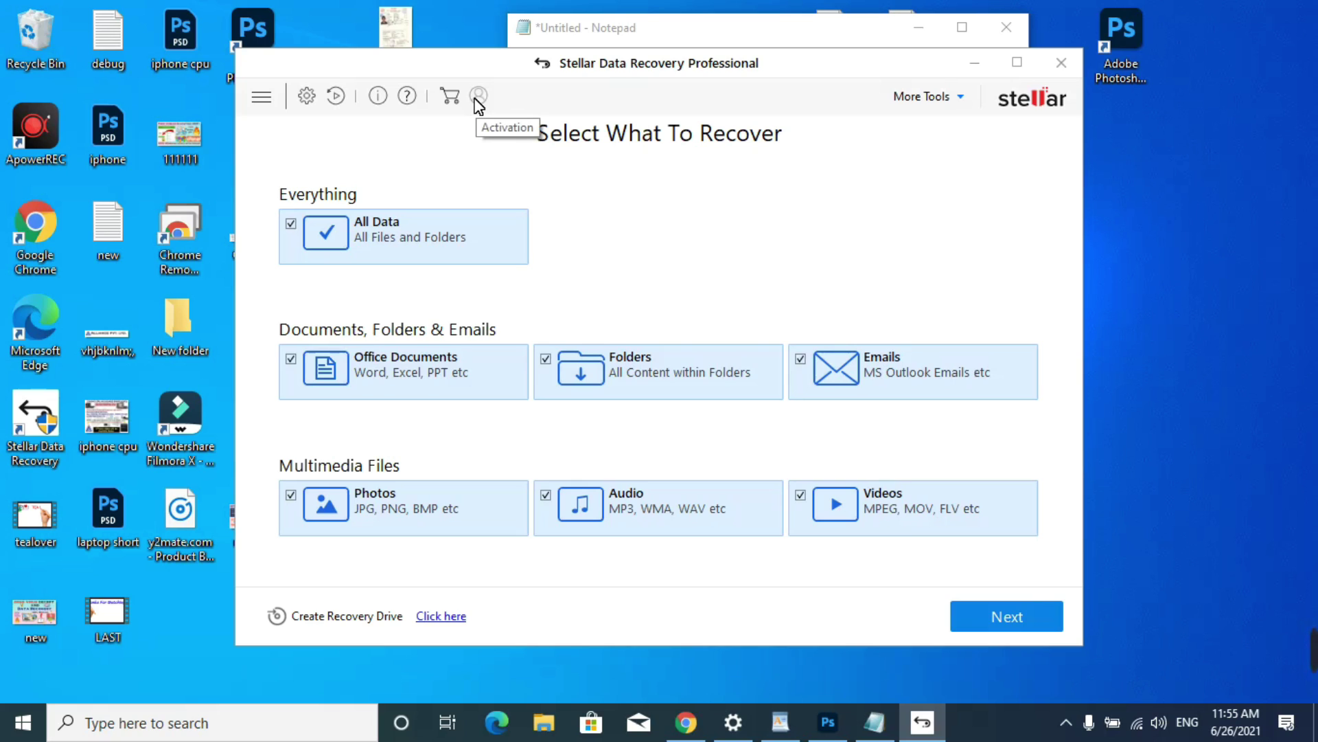
left_click(292, 225)
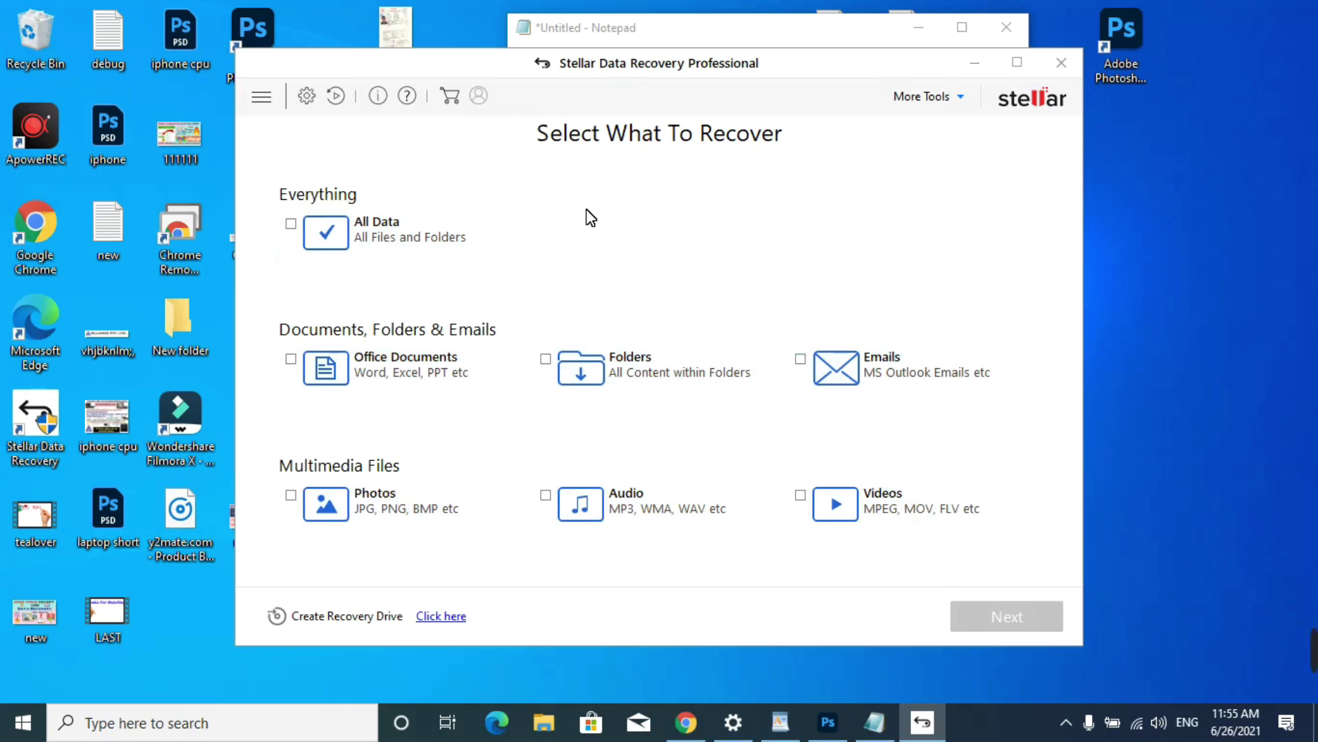
left_click(292, 225)
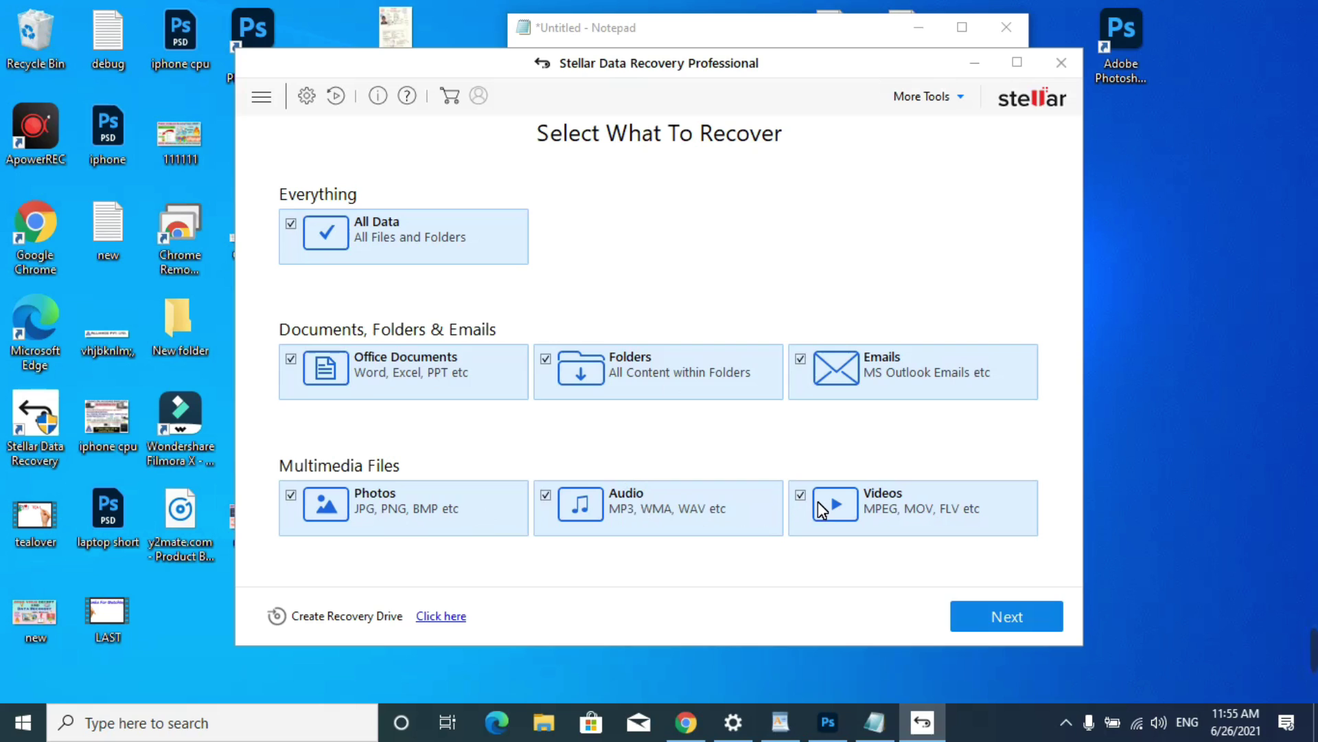
left_click(291, 358)
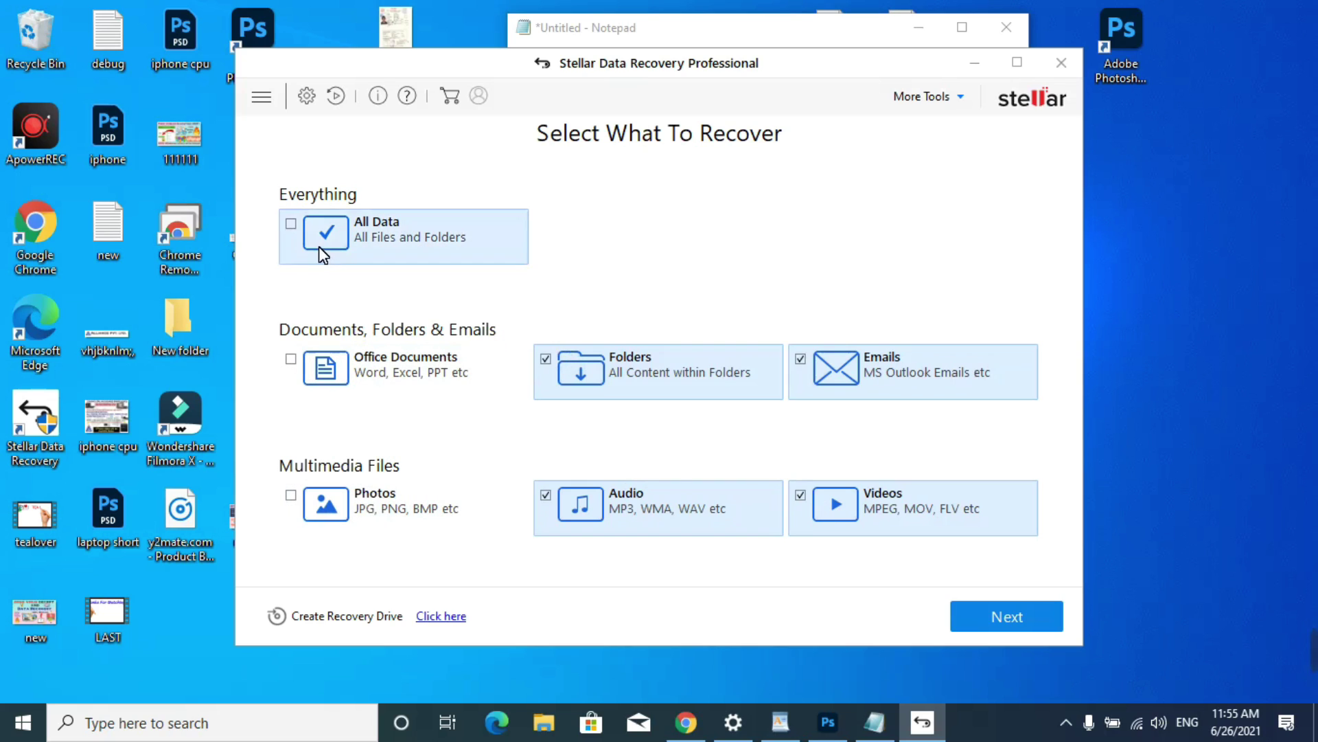
left_click(292, 224)
left_click(291, 223)
left_click(291, 494)
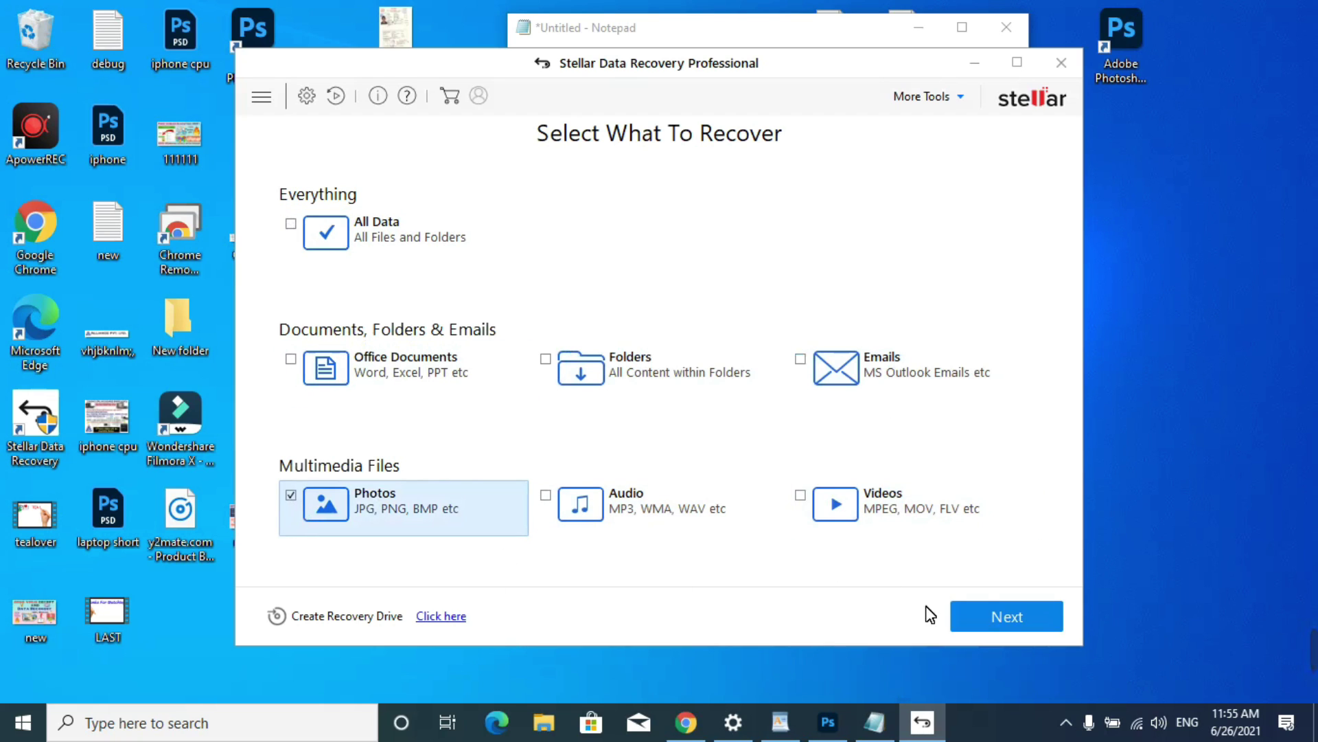
left_click(993, 618)
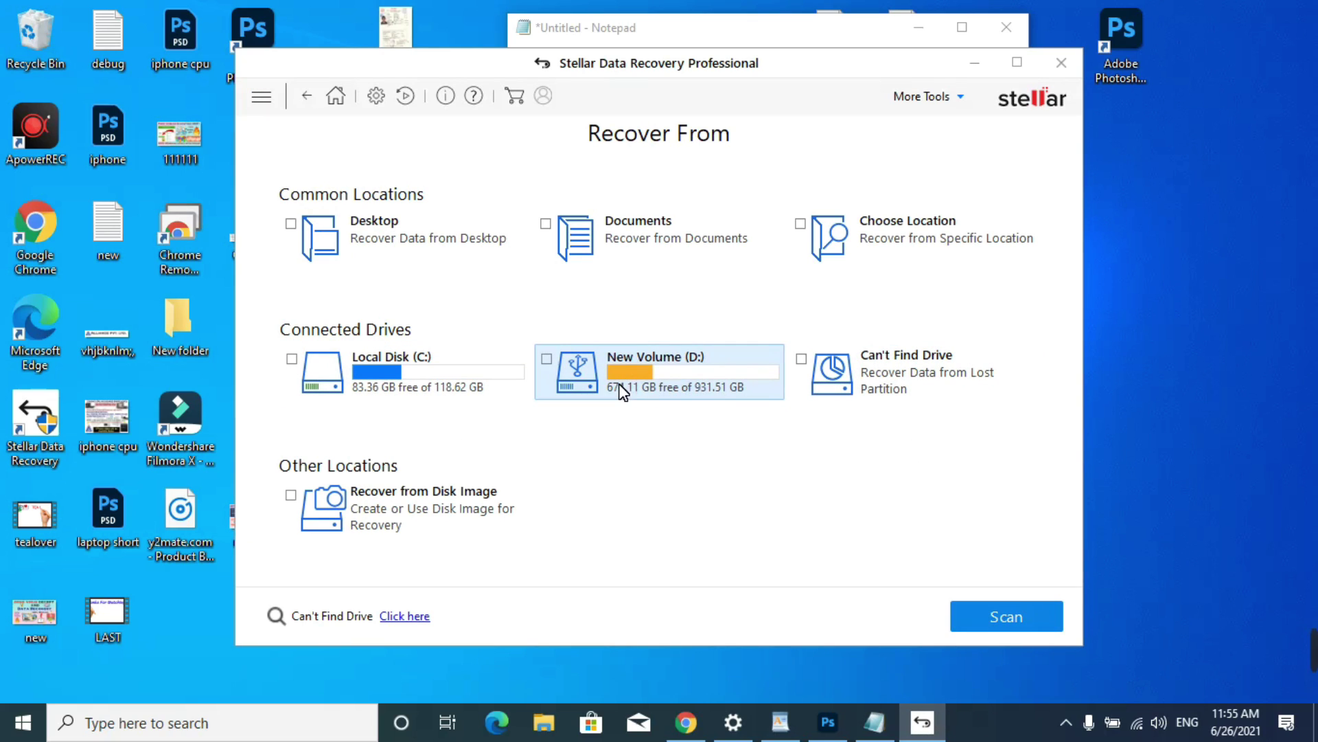
Step: Select New Volume (D:), enable Deep Scan, and start the scan
left_click(589, 390)
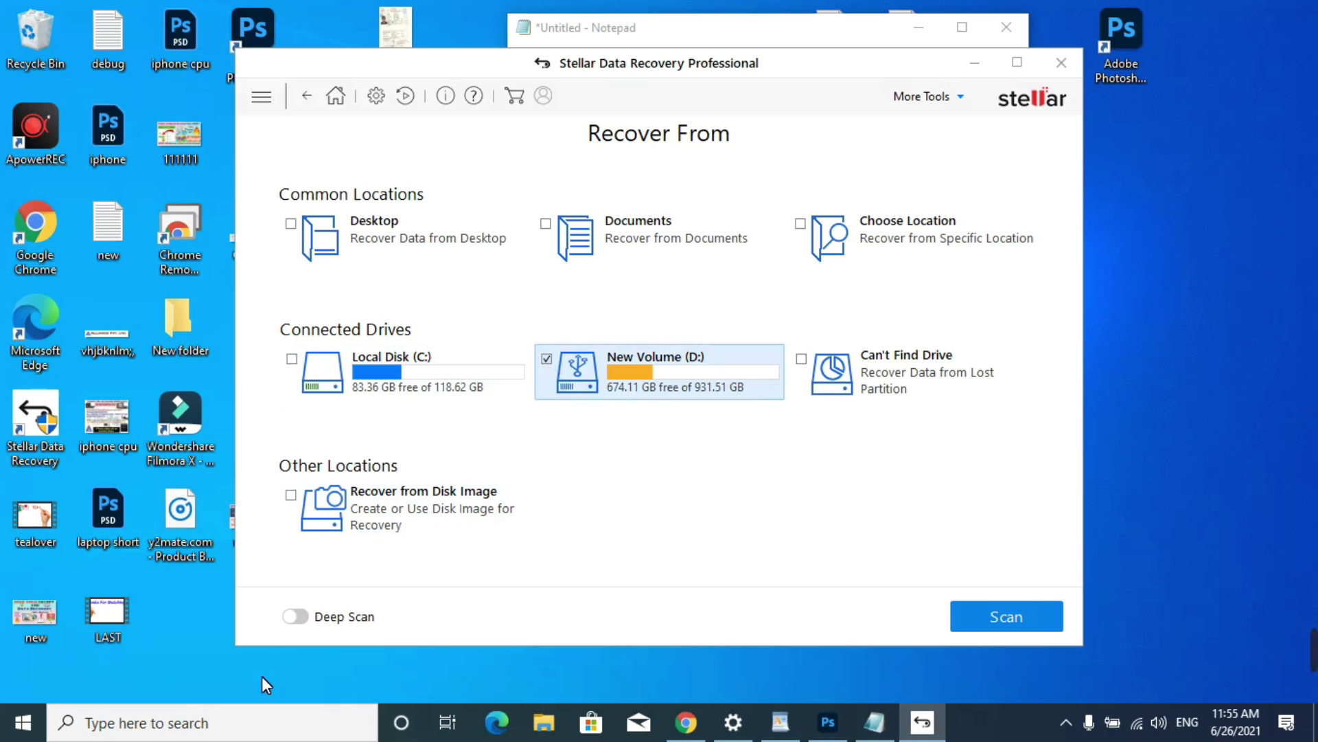
left_click(303, 618)
left_click(999, 616)
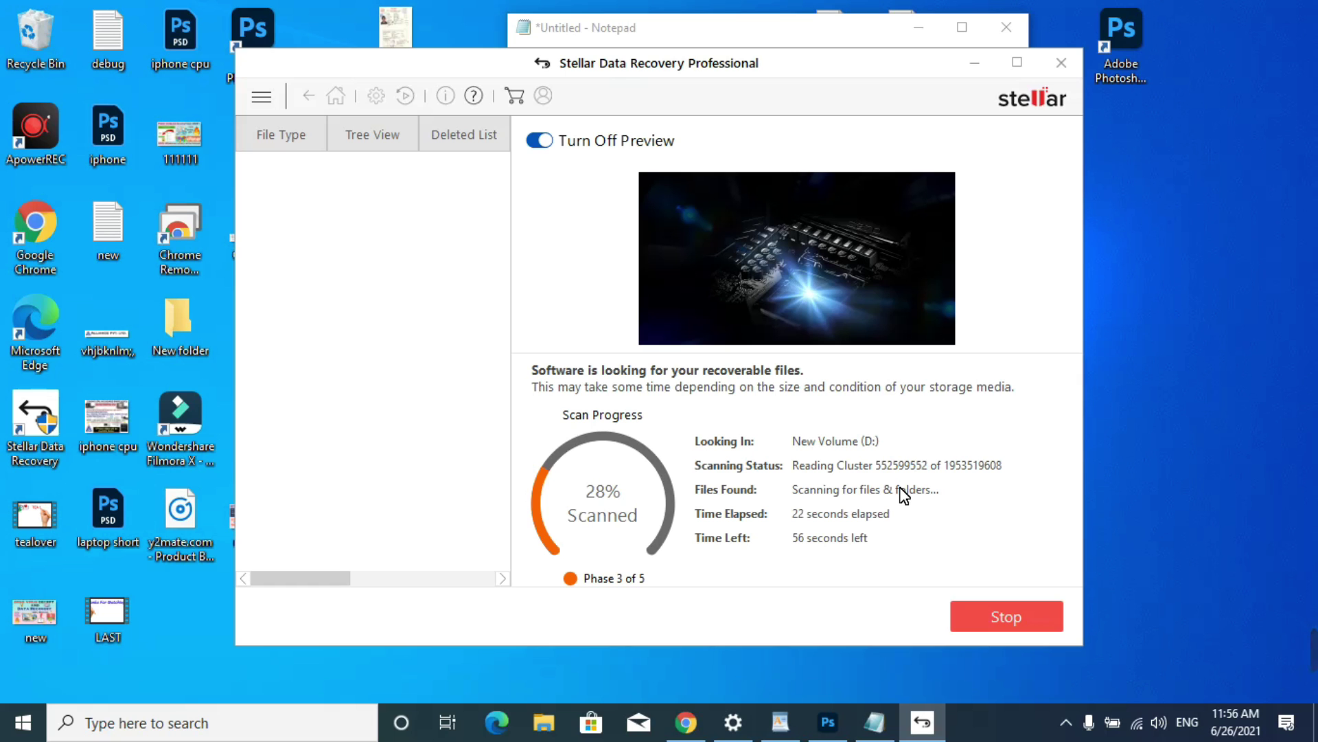
Step: Search 'spy hunter' in a new tab and download SpyHunter (FREE) for Windows from spyhunter.com
left_click(685, 721)
left_click(722, 20)
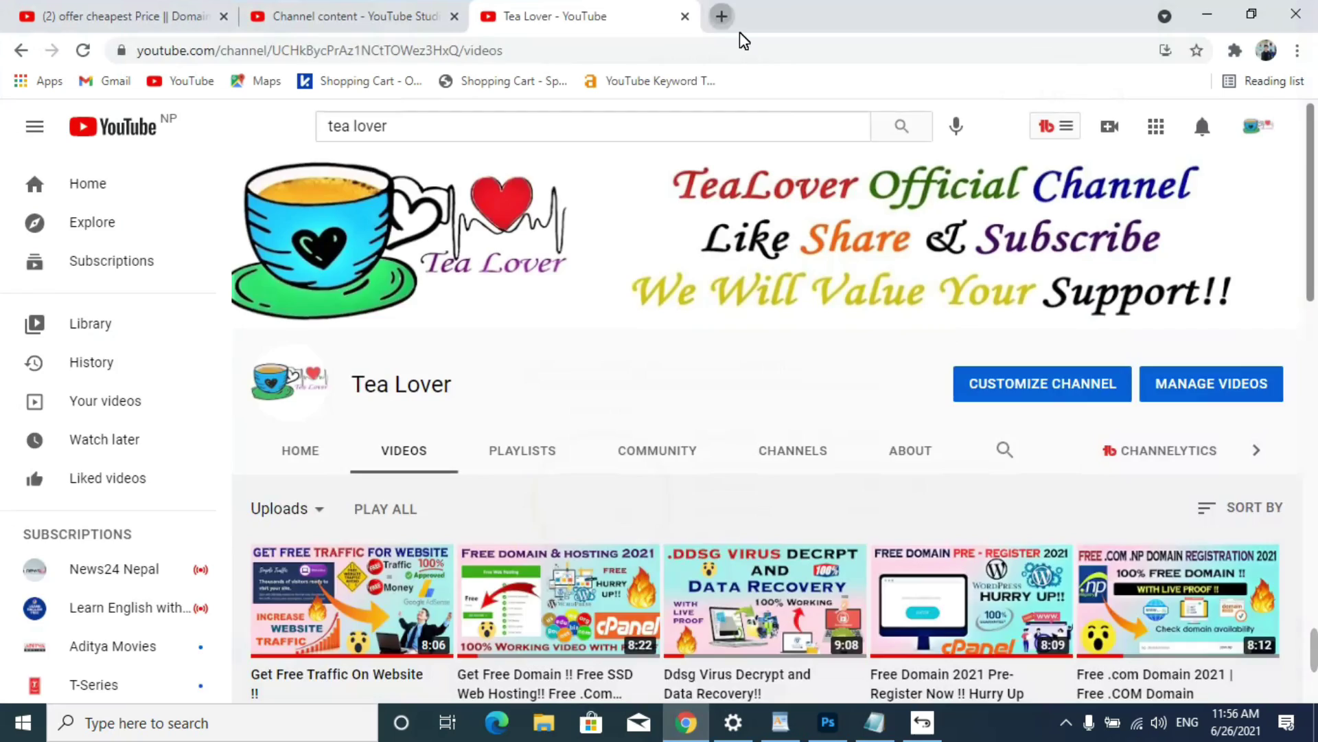
type("sp")
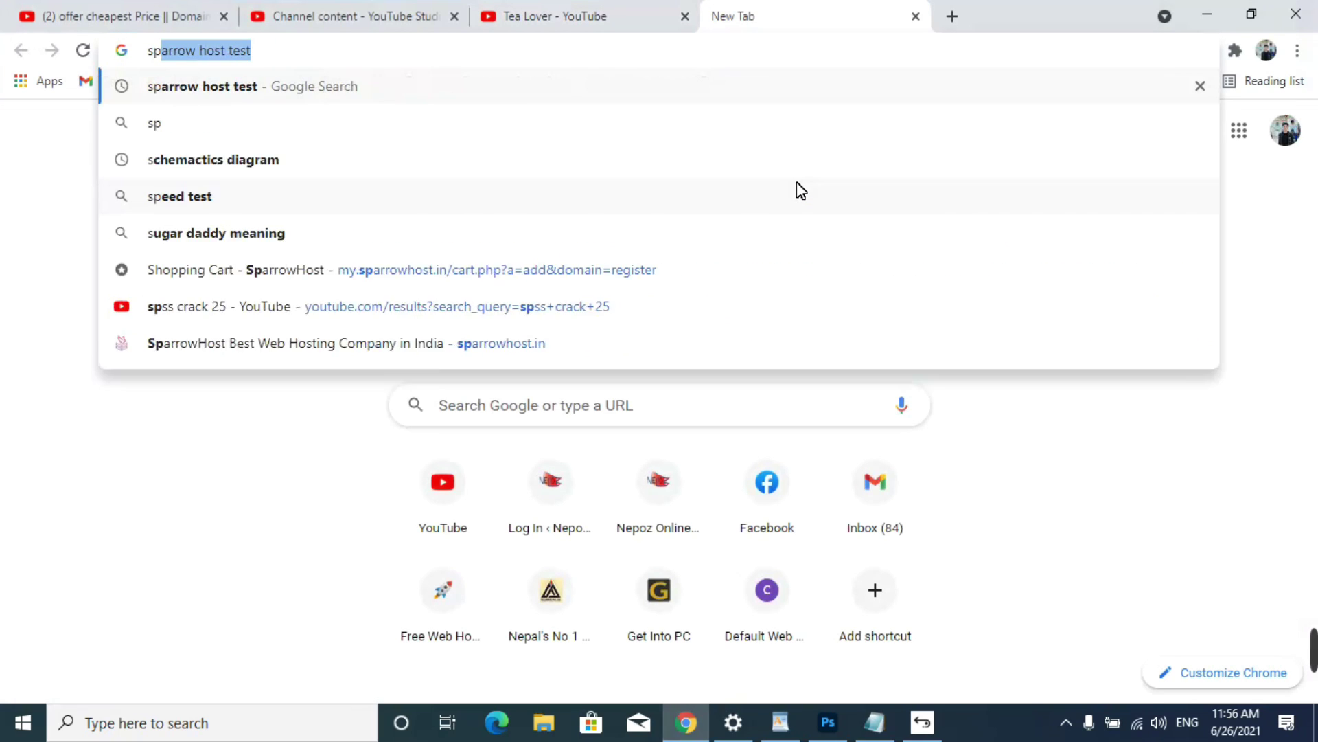
type("y hunter")
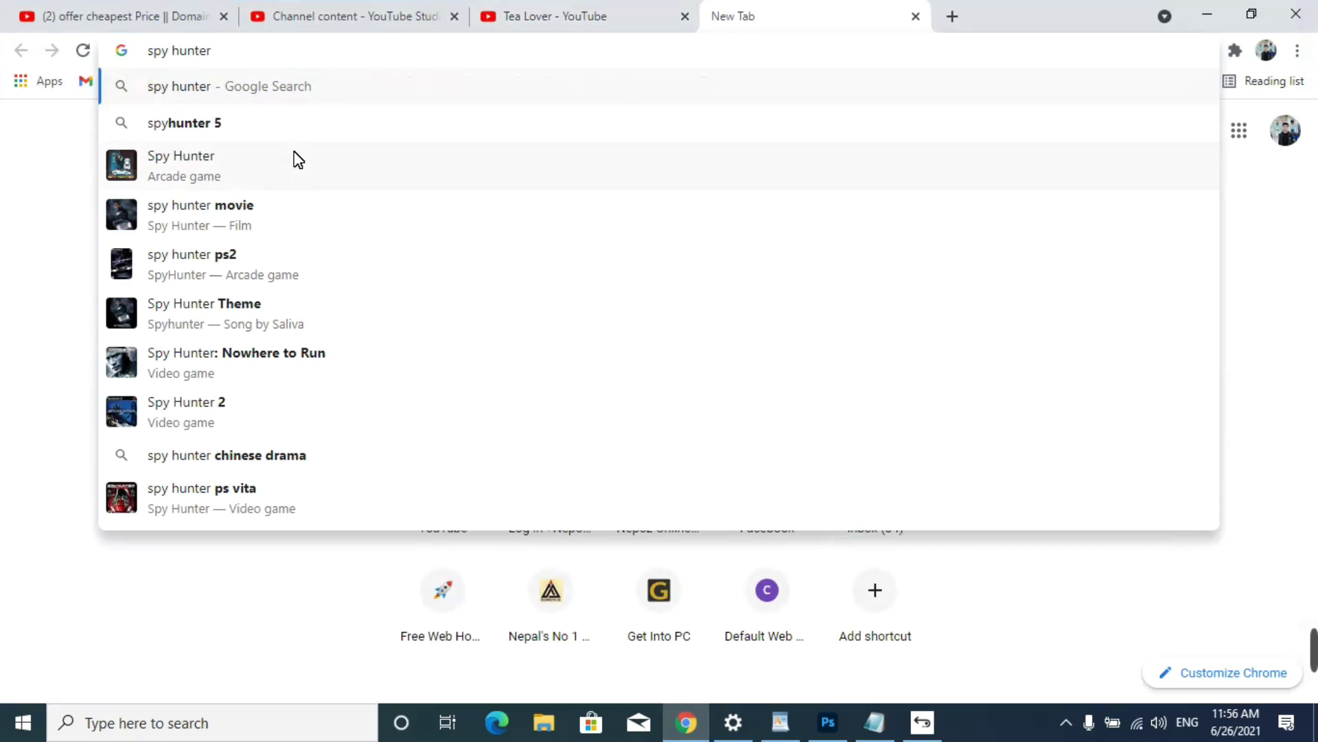
left_click(296, 125)
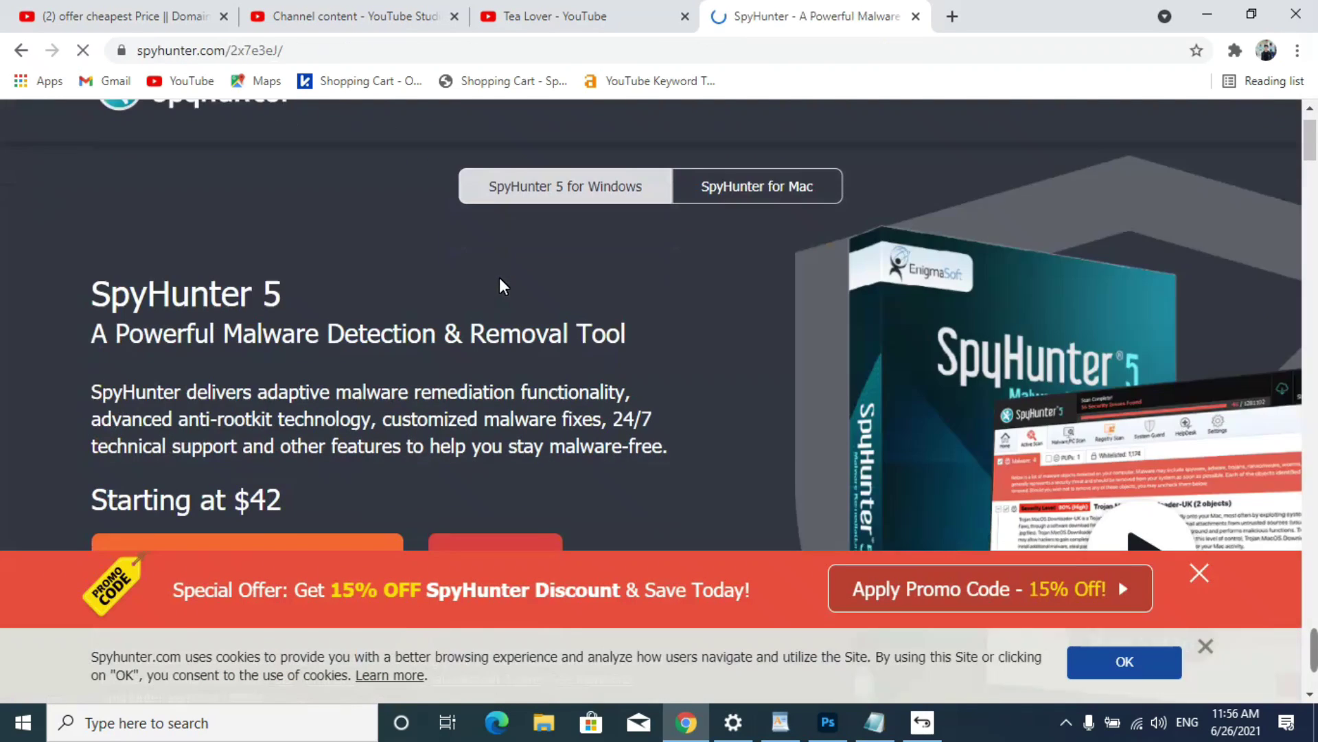
scroll(662, 318, "down", 5)
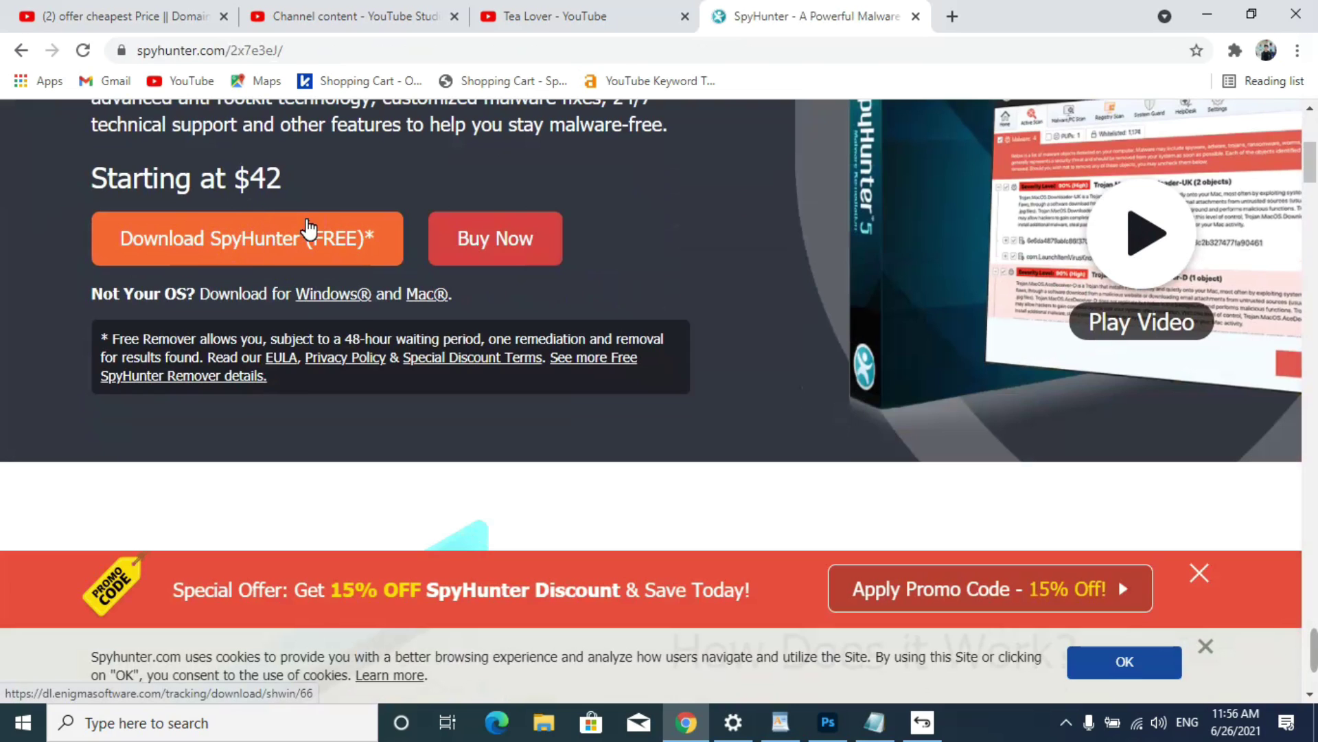
left_click(347, 299)
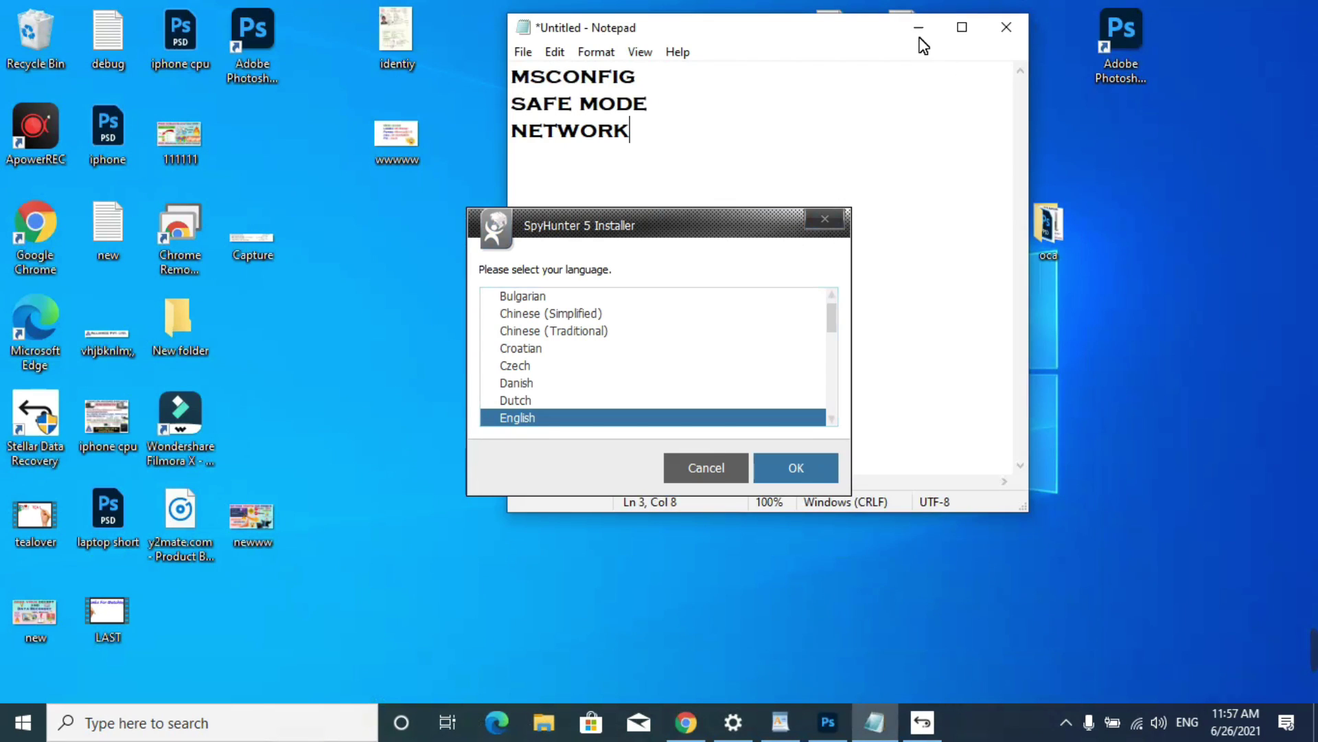
Step: Install SpyHunter 5 in English after accepting the EULA and Privacy Policy
left_click(918, 23)
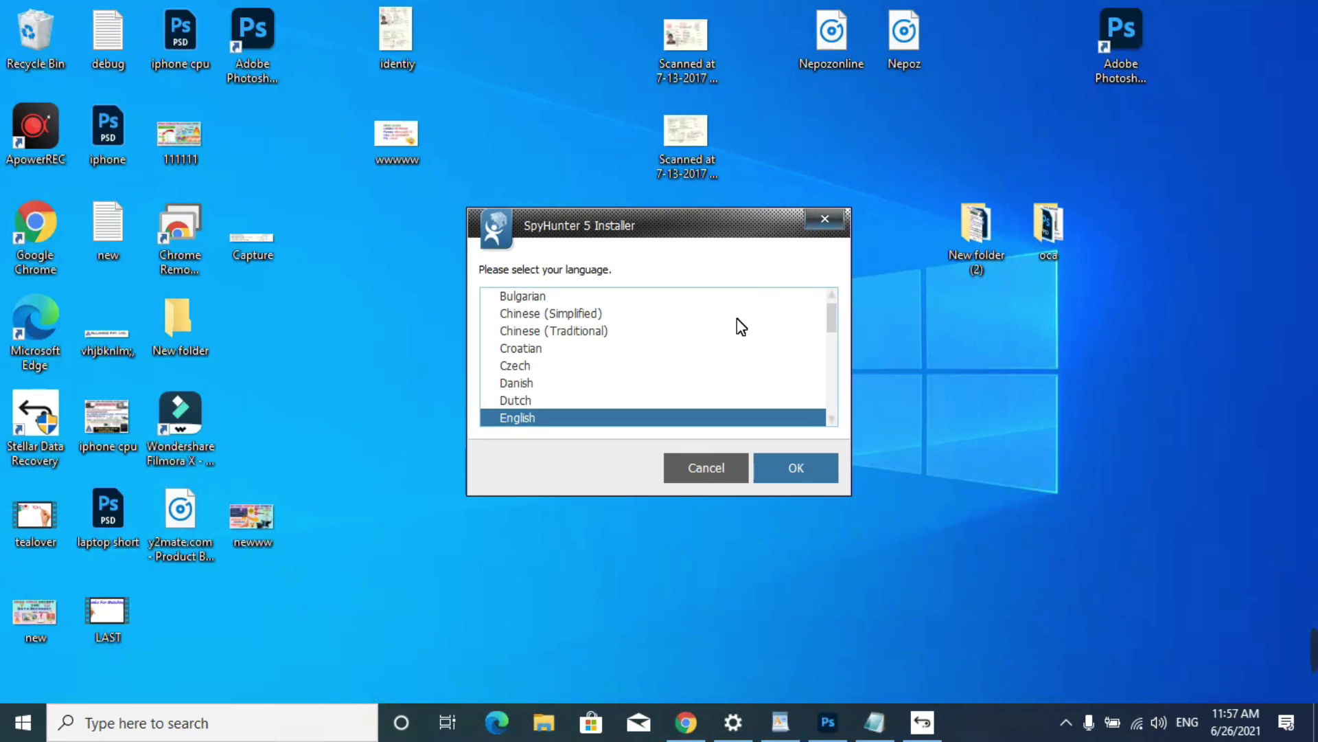
left_click_drag(677, 224, 580, 96)
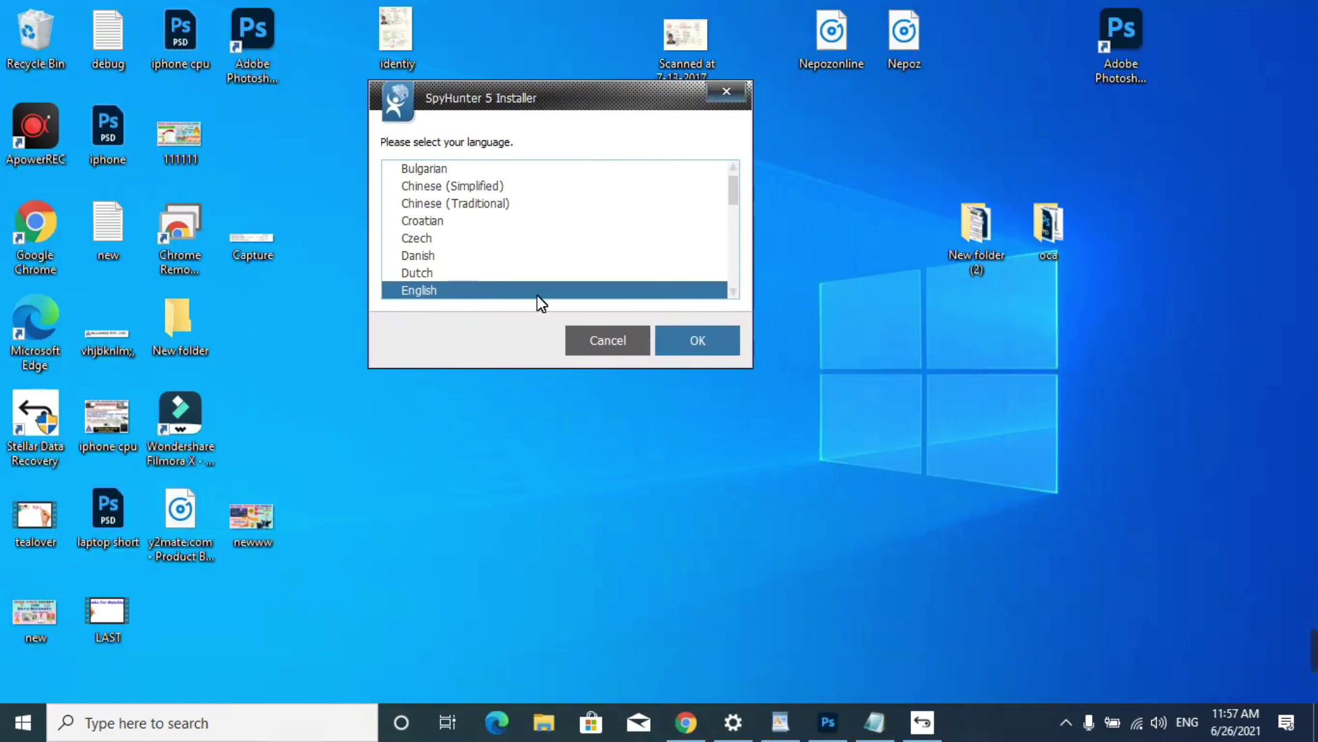
left_click(669, 350)
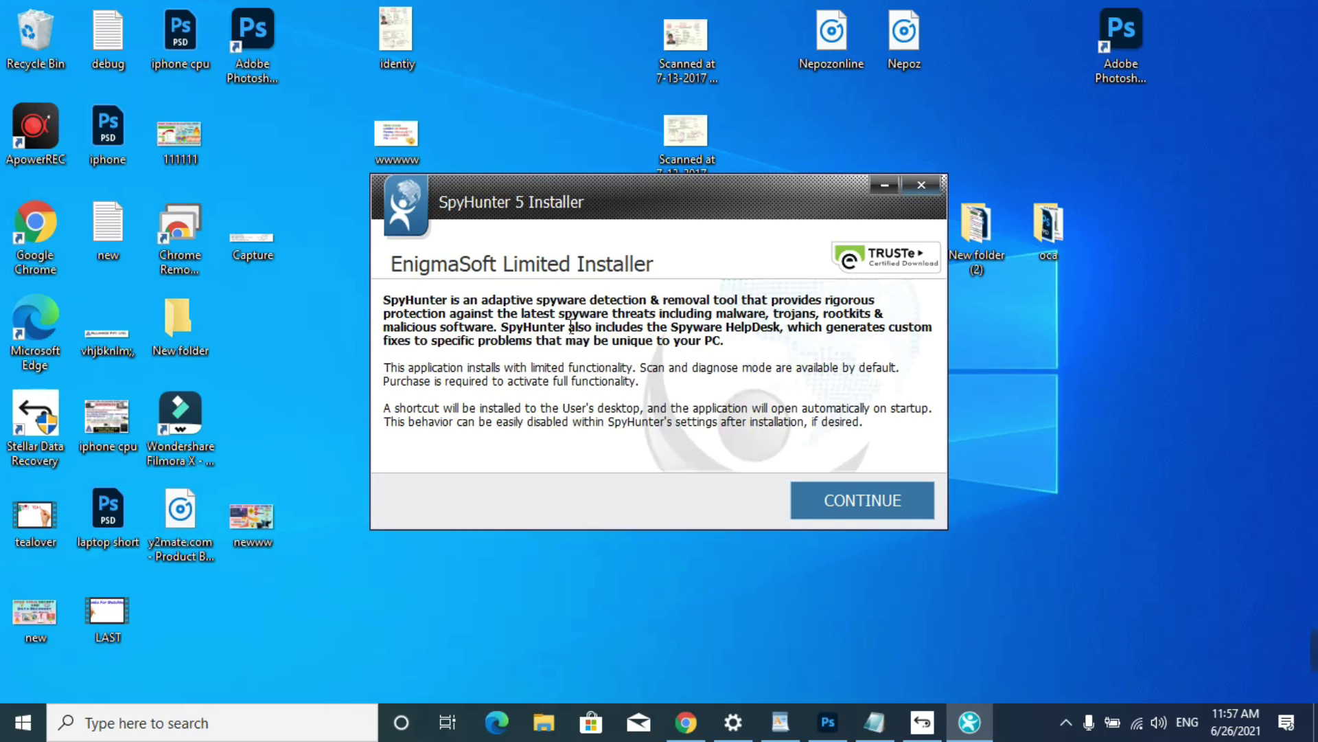
left_click(851, 515)
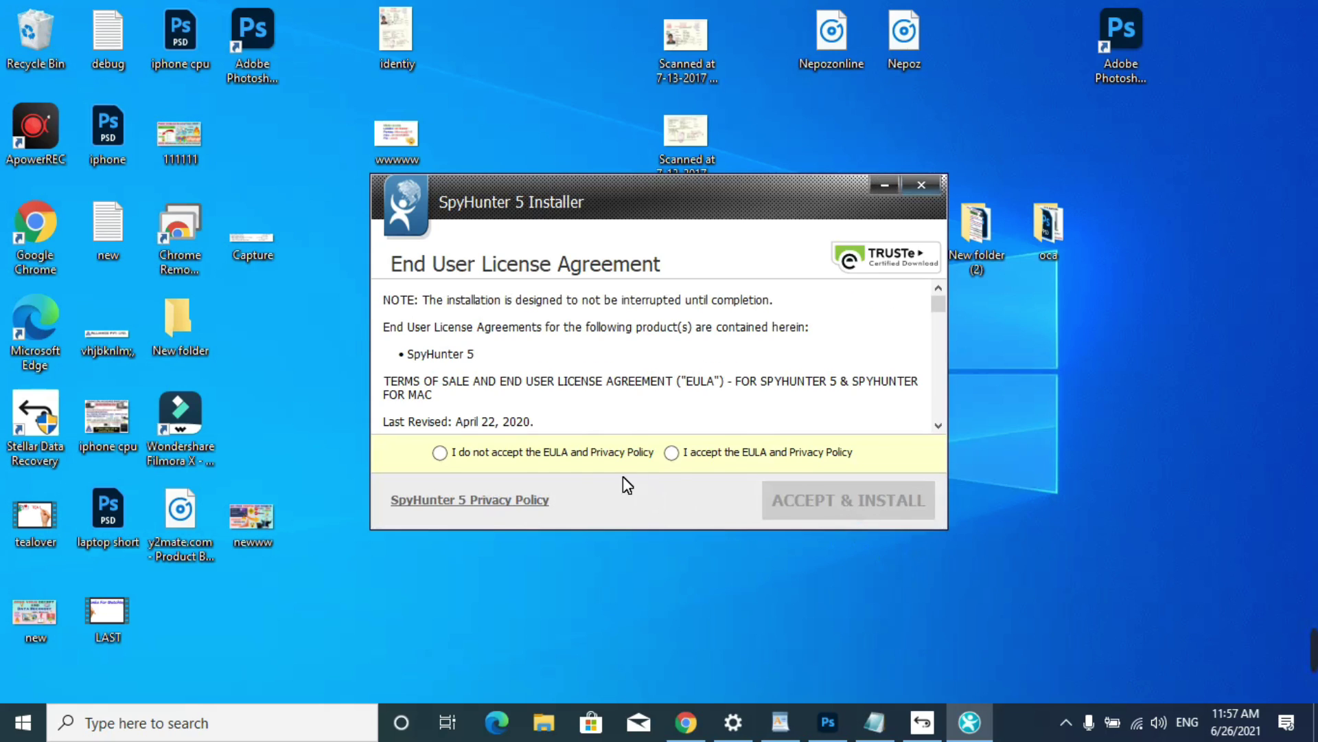
left_click(671, 453)
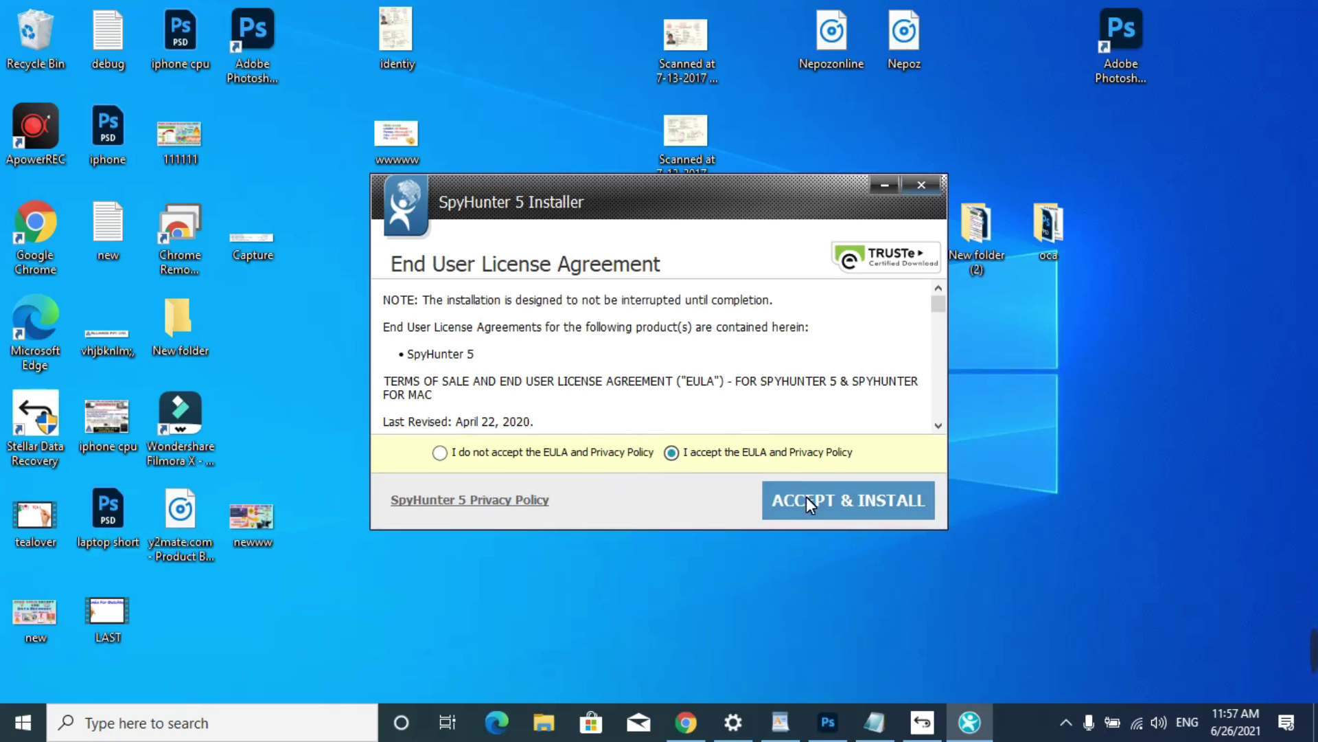
left_click(826, 506)
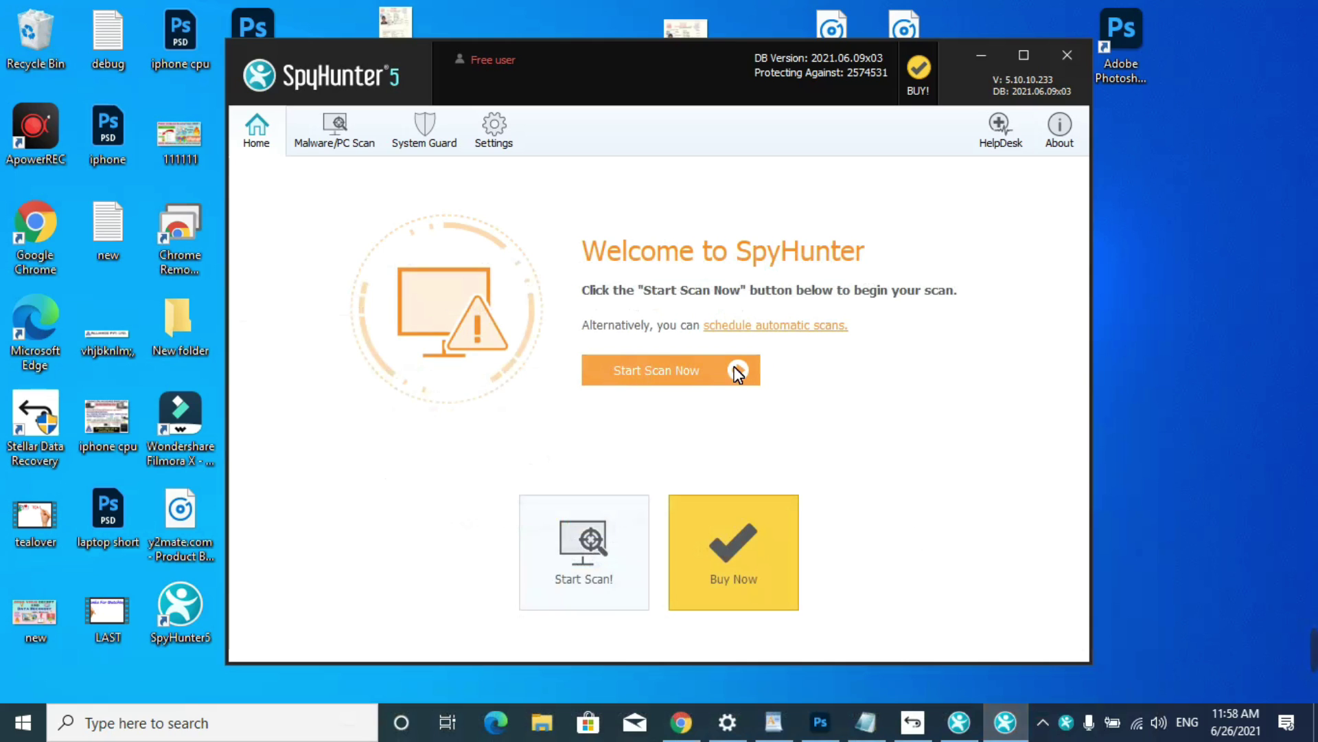
Step: Start a SpyHunter malware scan and minimize its window
left_click(699, 372)
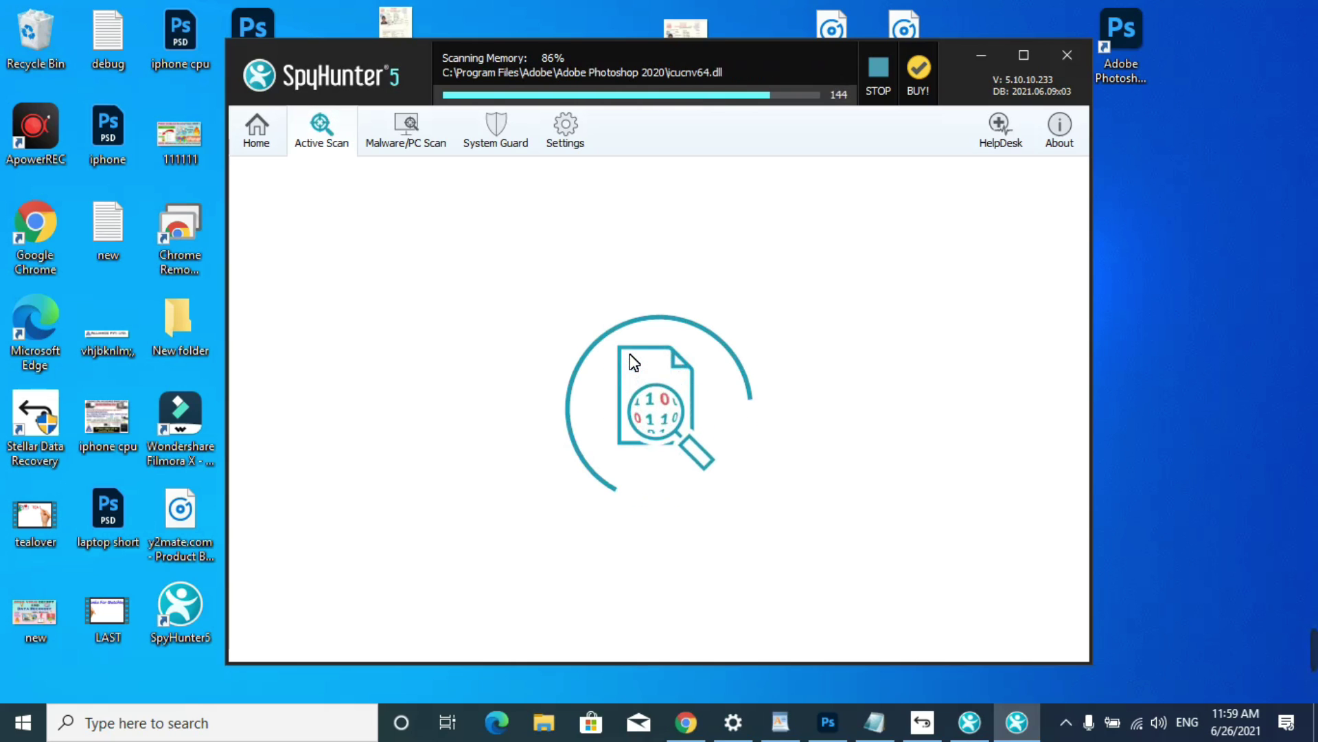
left_click(994, 53)
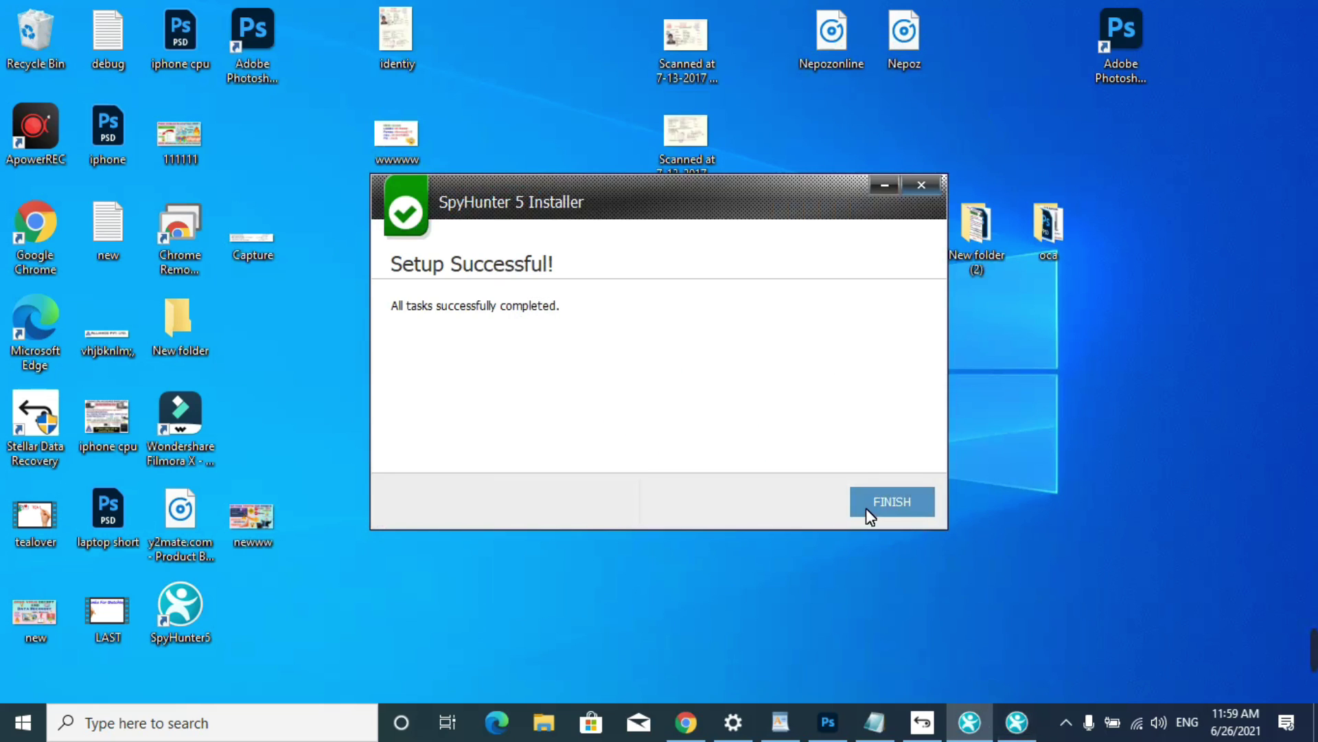
Step: Finish the SpyHunter installer and restore Stellar Data Recovery from the taskbar
left_click(867, 508)
left_click(922, 722)
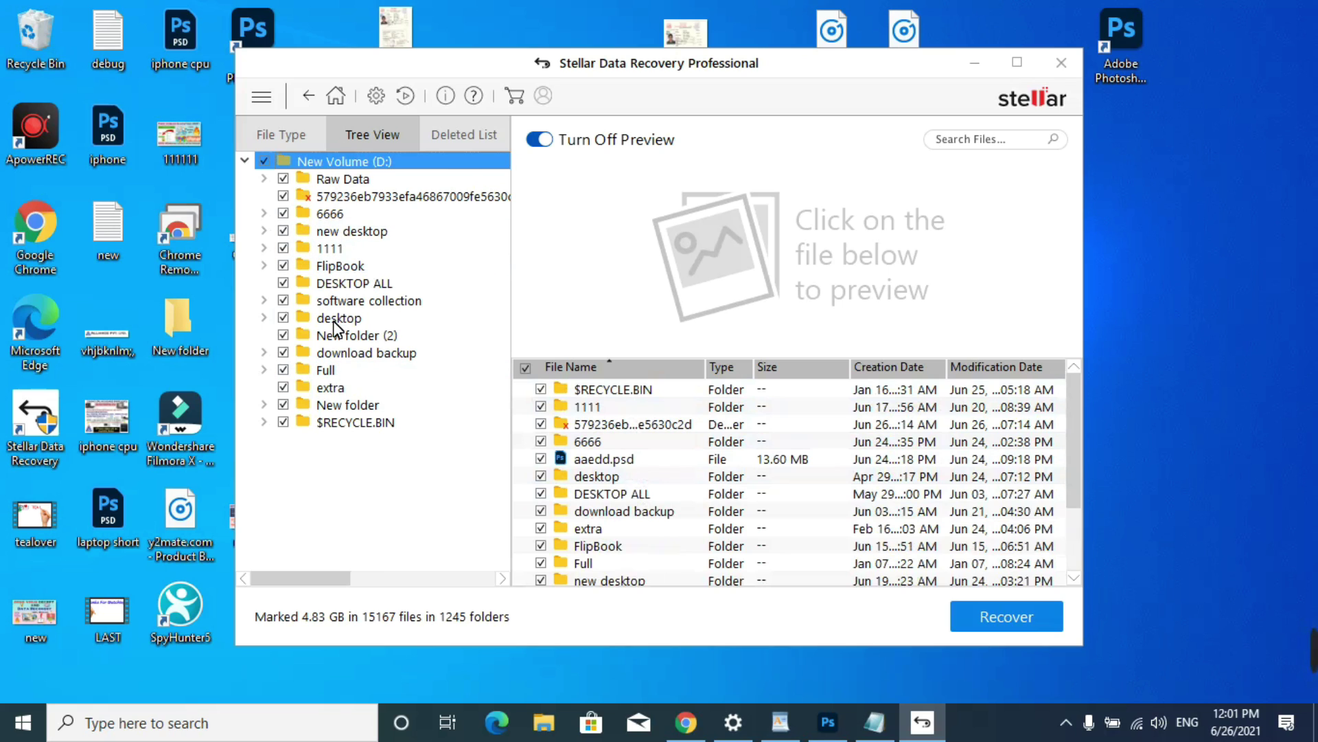
Step: Browse the Tree View folders and uncheck the download backup folder
left_click(343, 283)
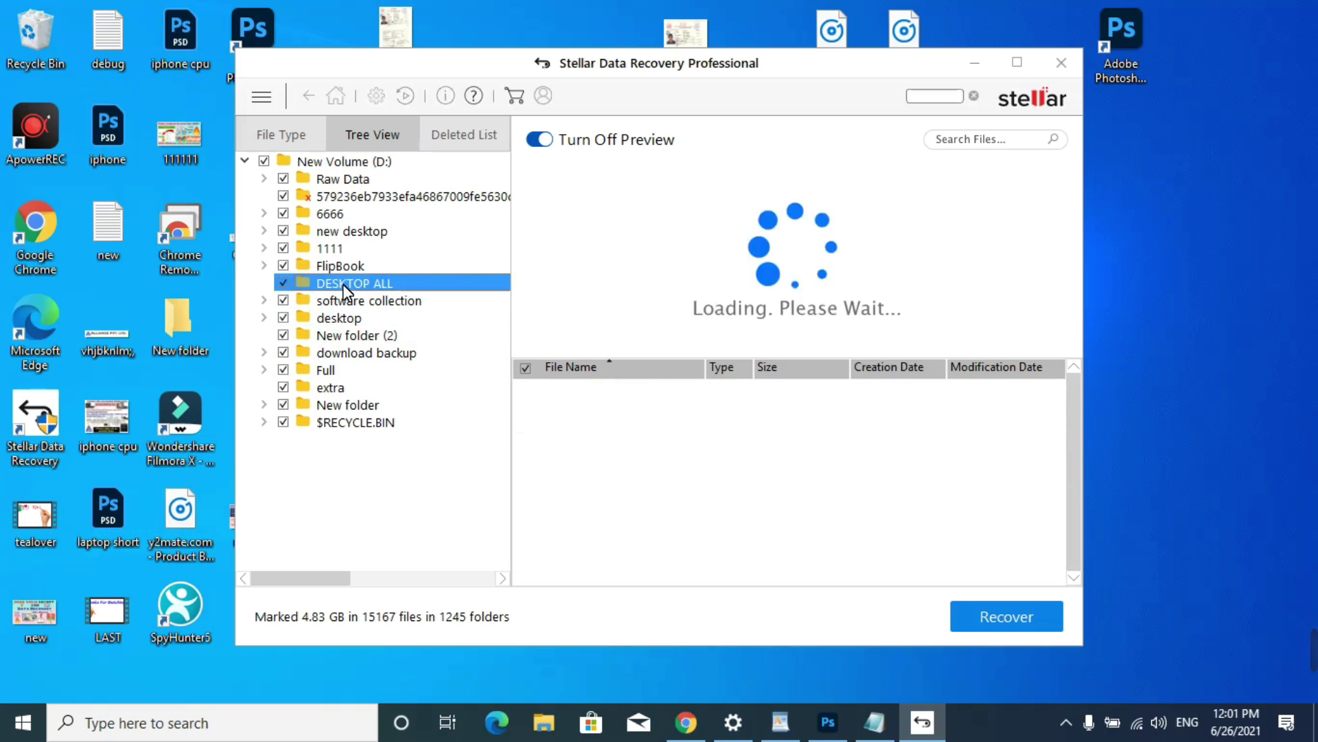
left_click(343, 318)
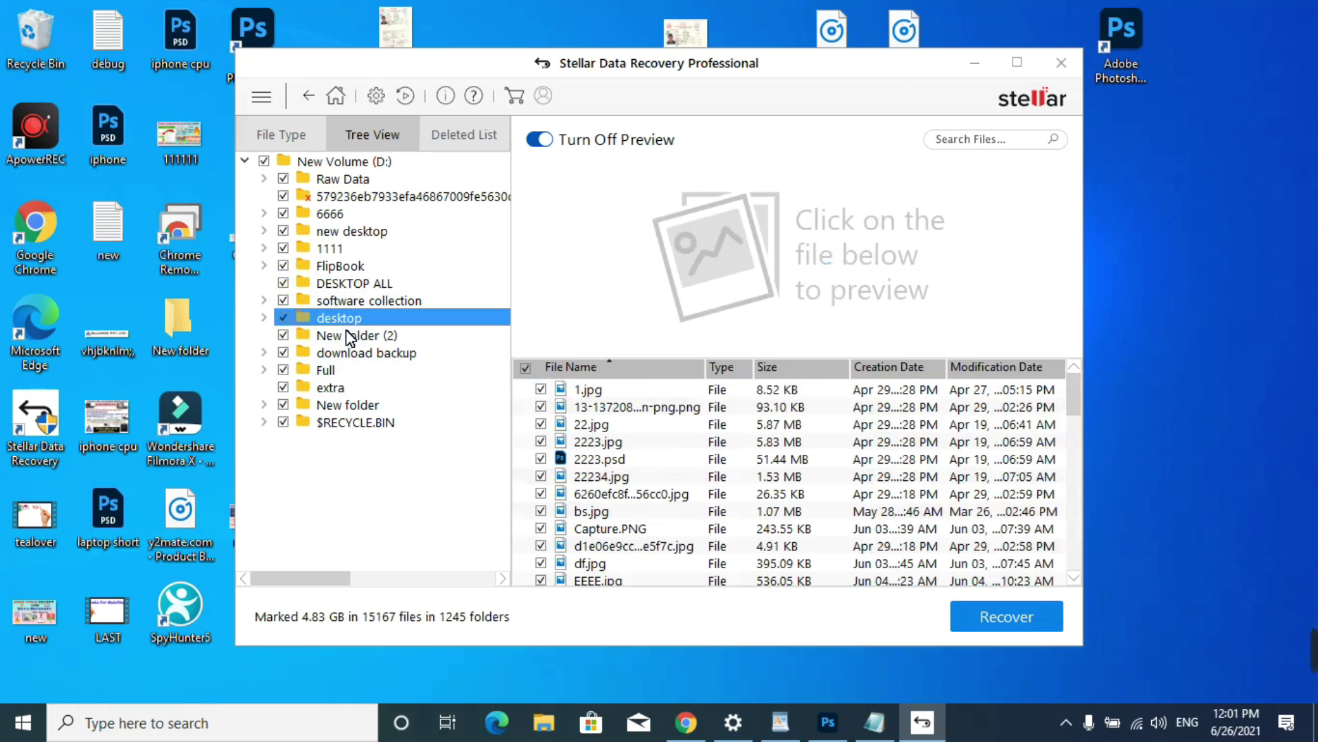
scroll(722, 481, "down", 5)
scroll(722, 480, "down", 10)
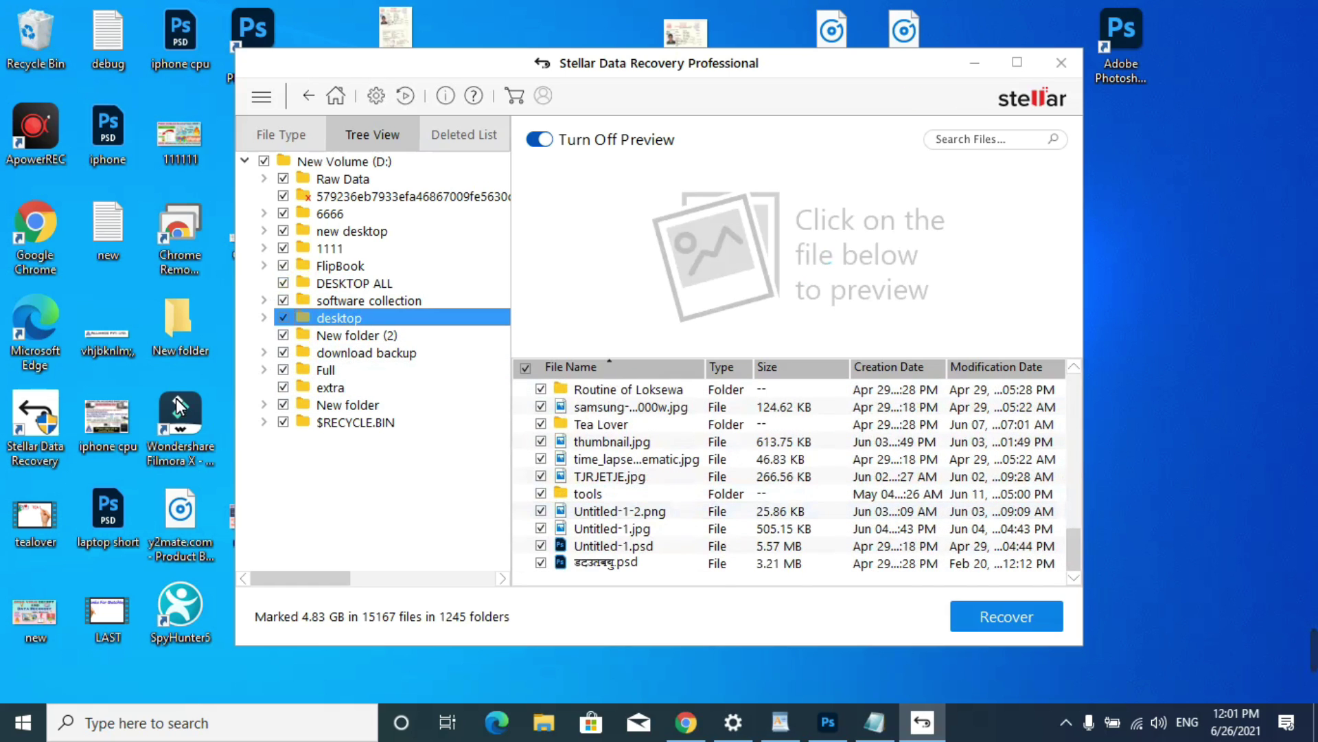
left_click(283, 352)
left_click(335, 283)
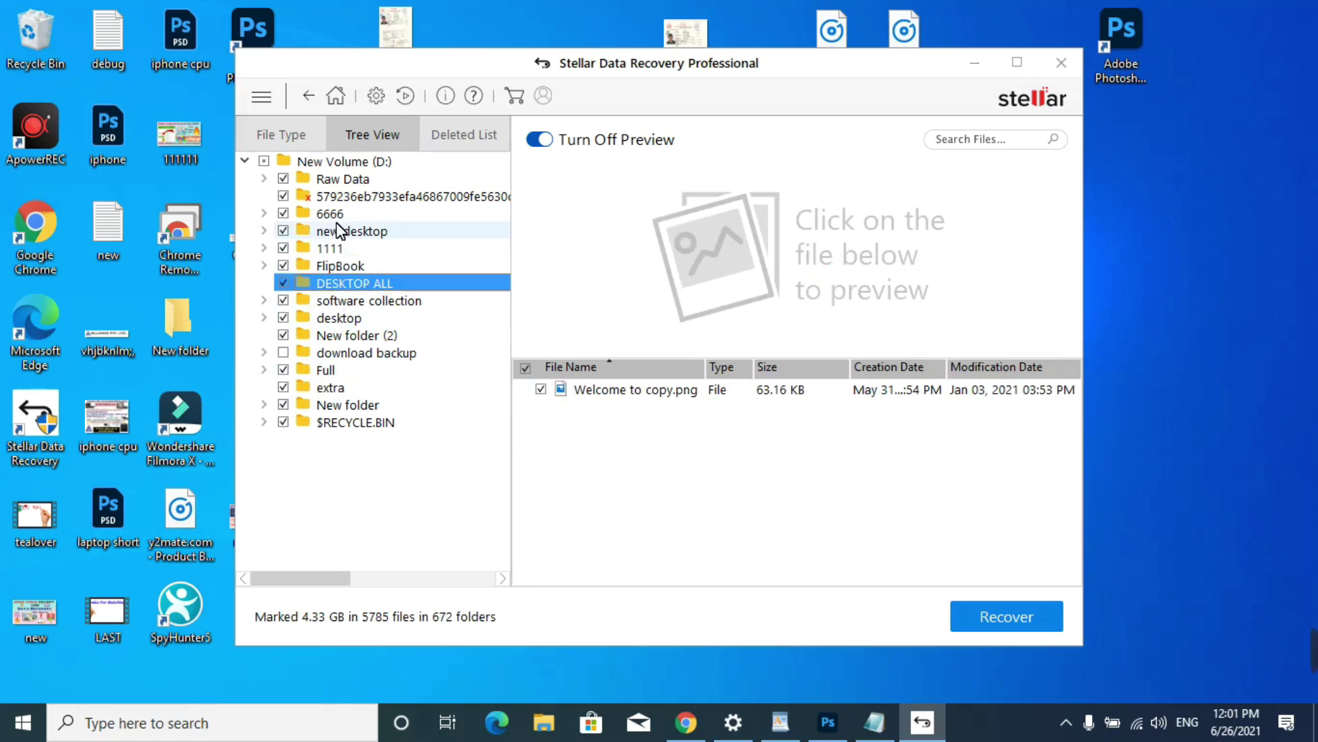
left_click(341, 230)
left_click(344, 215)
left_click(344, 177)
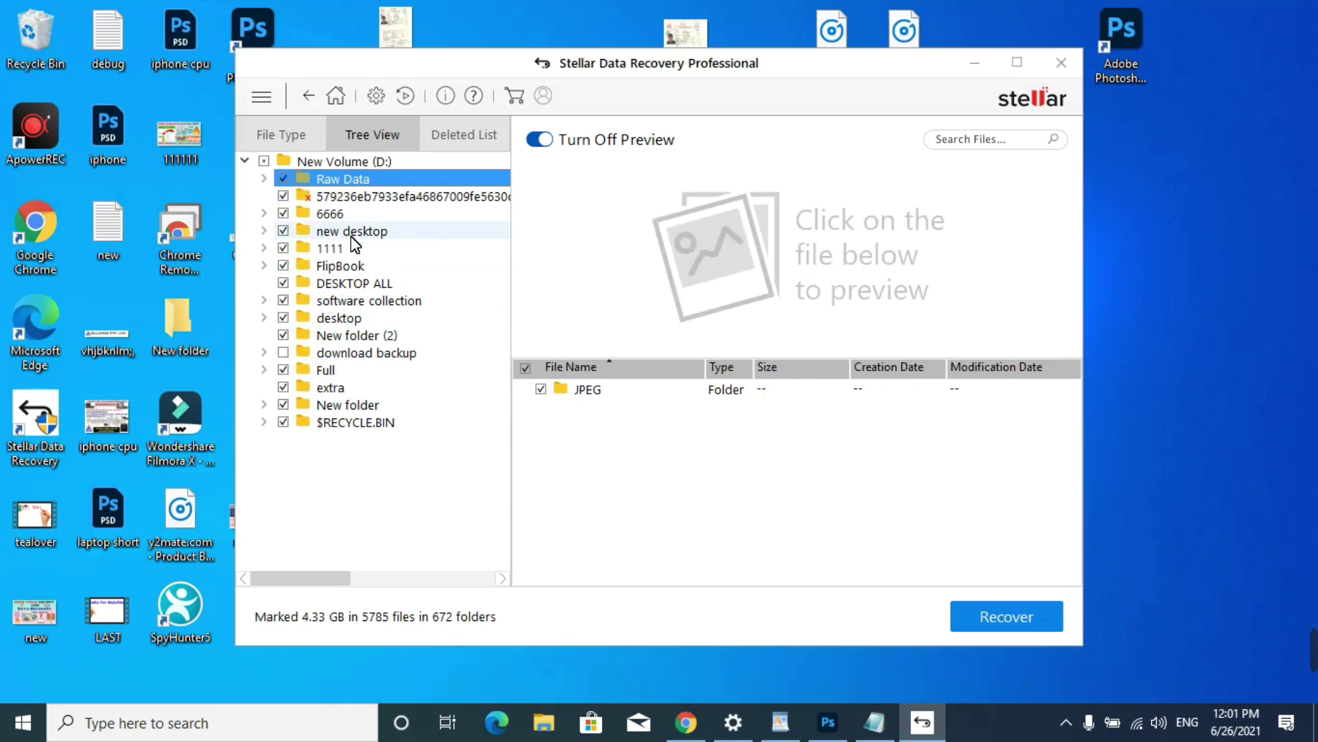
Step: Recover the marked files, choosing the Desktop as the destination folder
left_click(1038, 627)
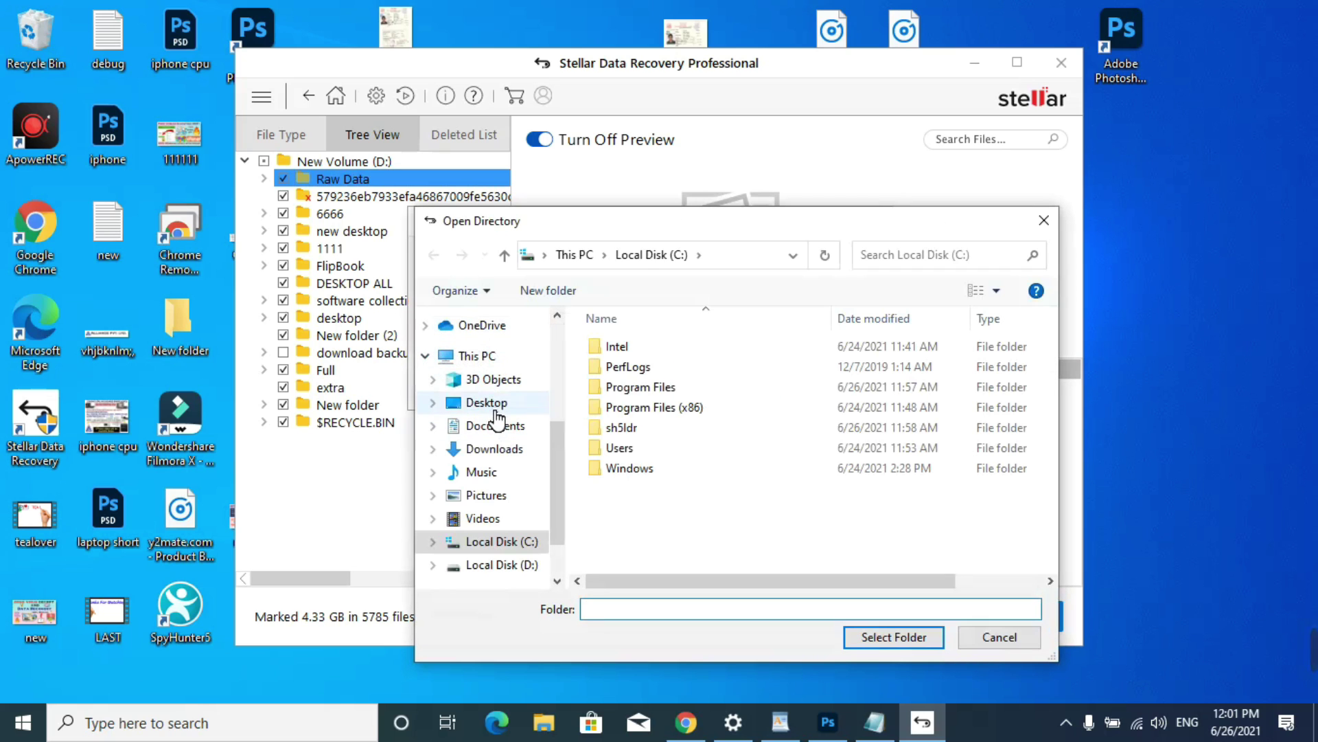
left_click(490, 406)
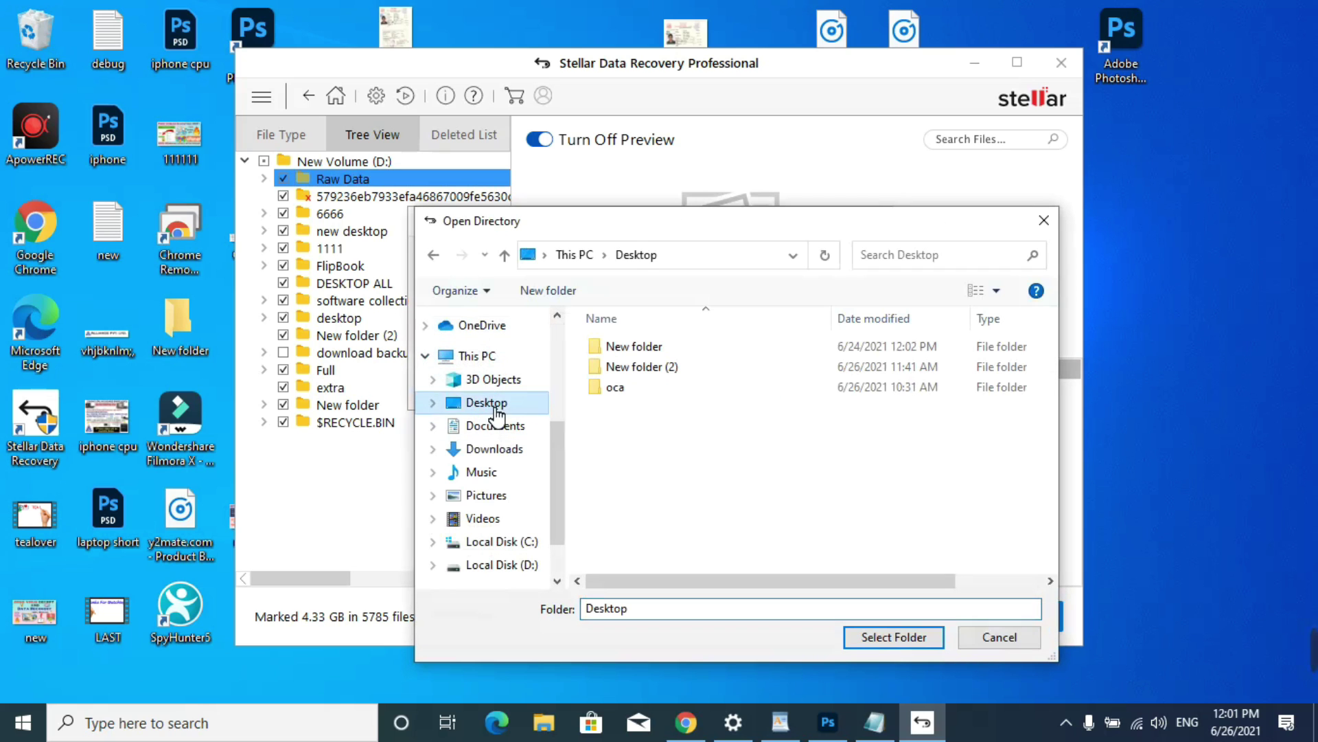
left_click(889, 637)
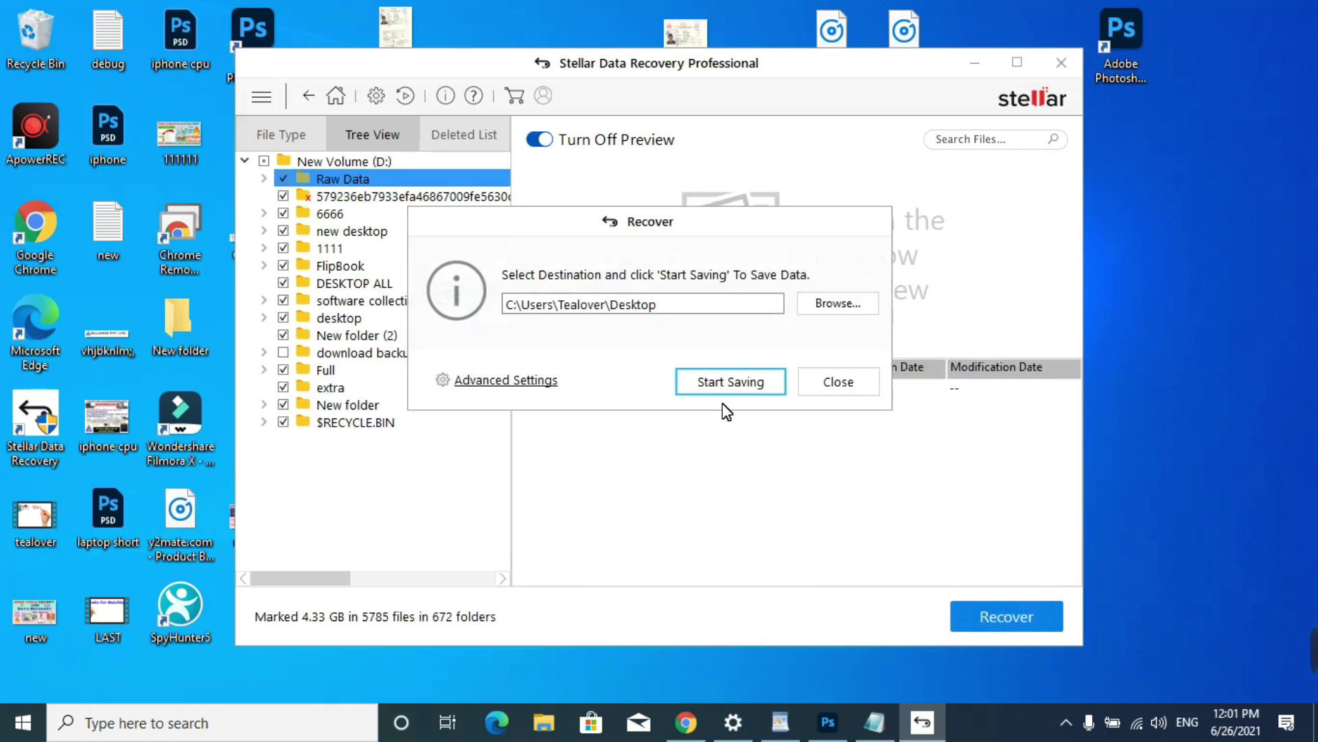